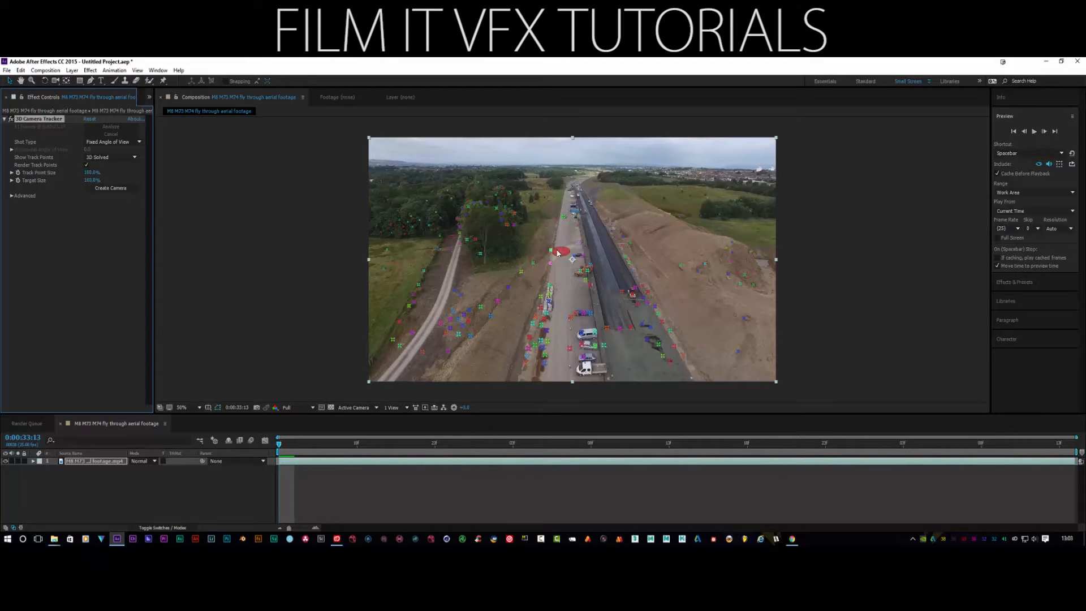
- Create a null and a tracker camera from the track points on the road near the frame's centre, and select the null
right_click(576, 258)
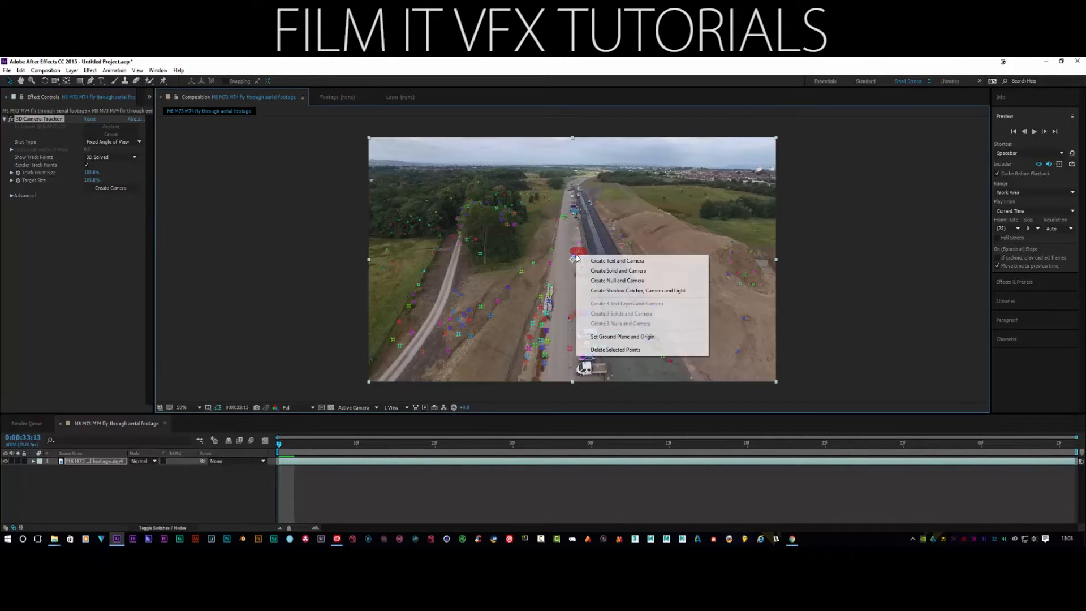
click(594, 282)
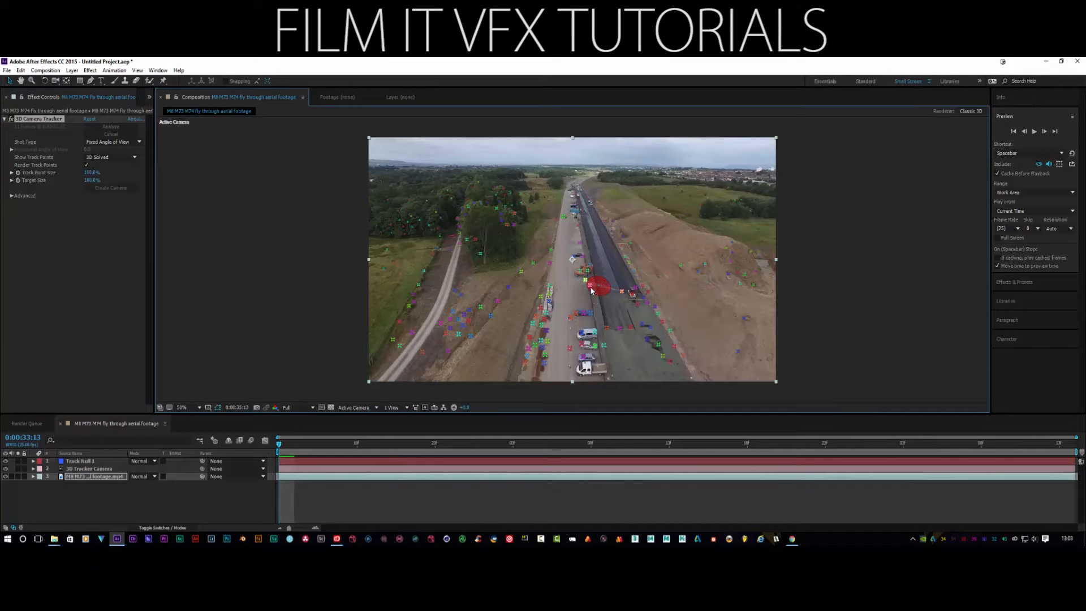
click(99, 464)
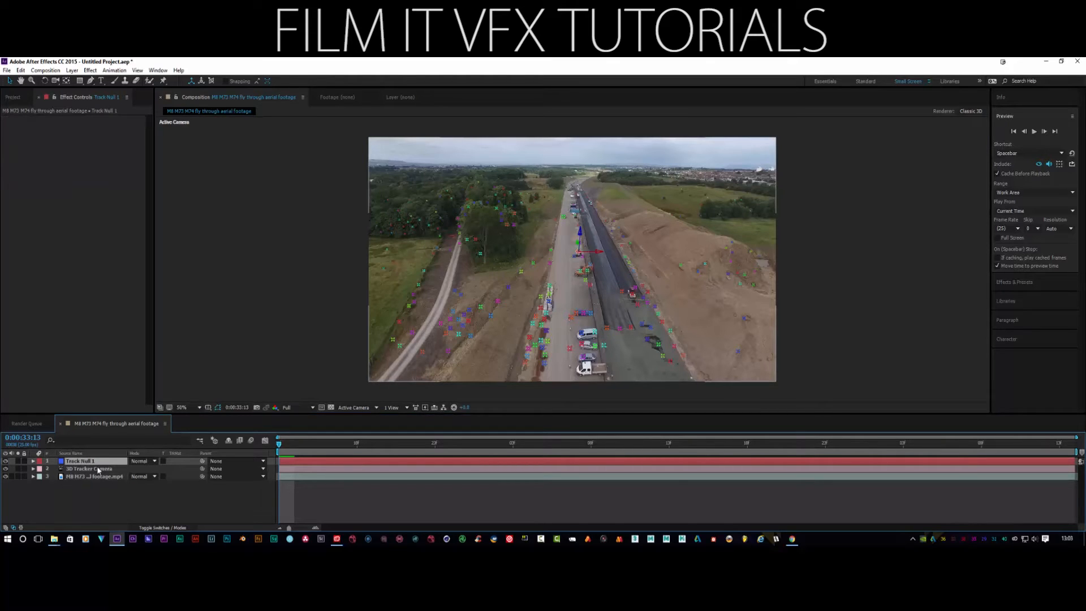
- Add a text layer reading "carlo bath films" across the middle of the footage
click(100, 79)
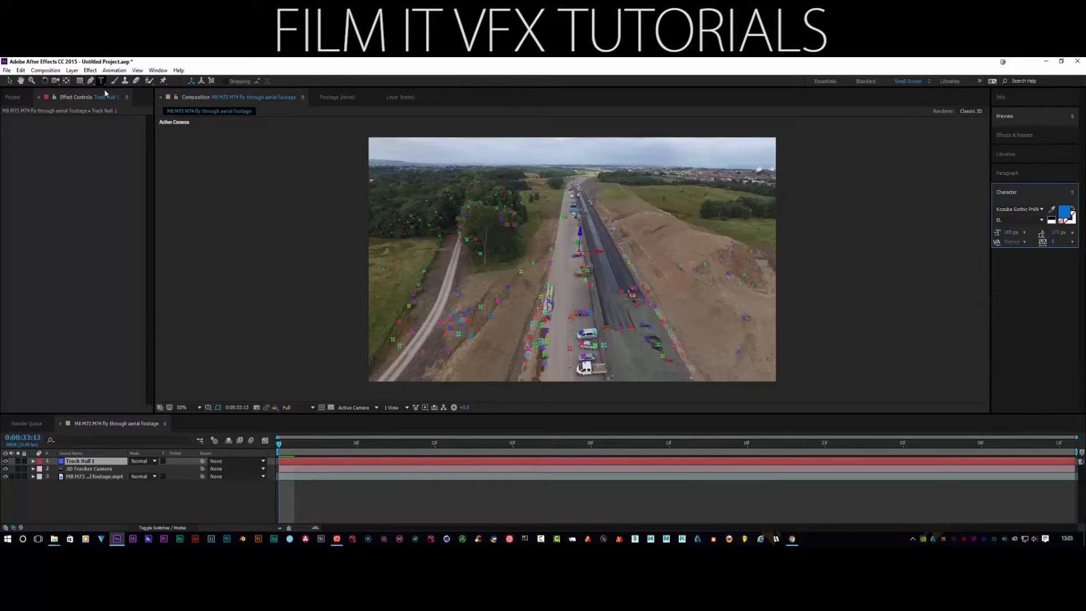
click(539, 259)
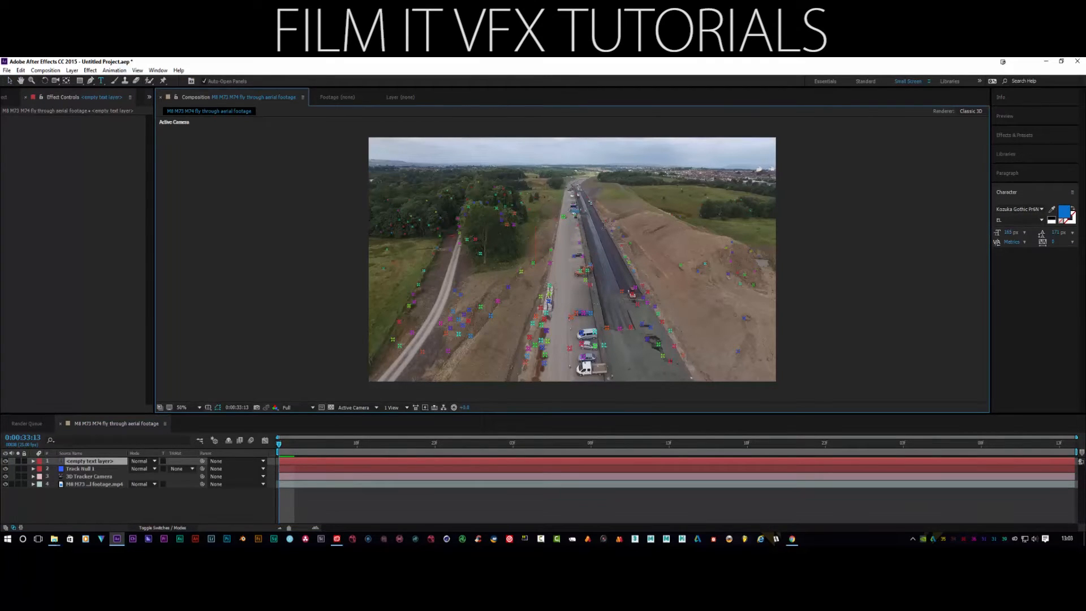
text(carlo bath)
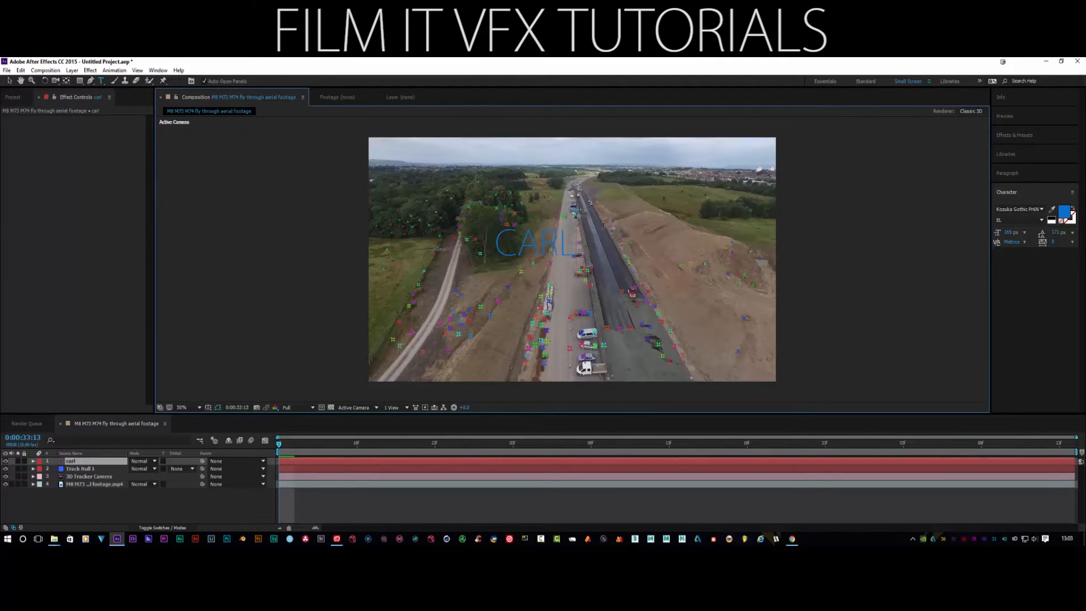
text( fil)
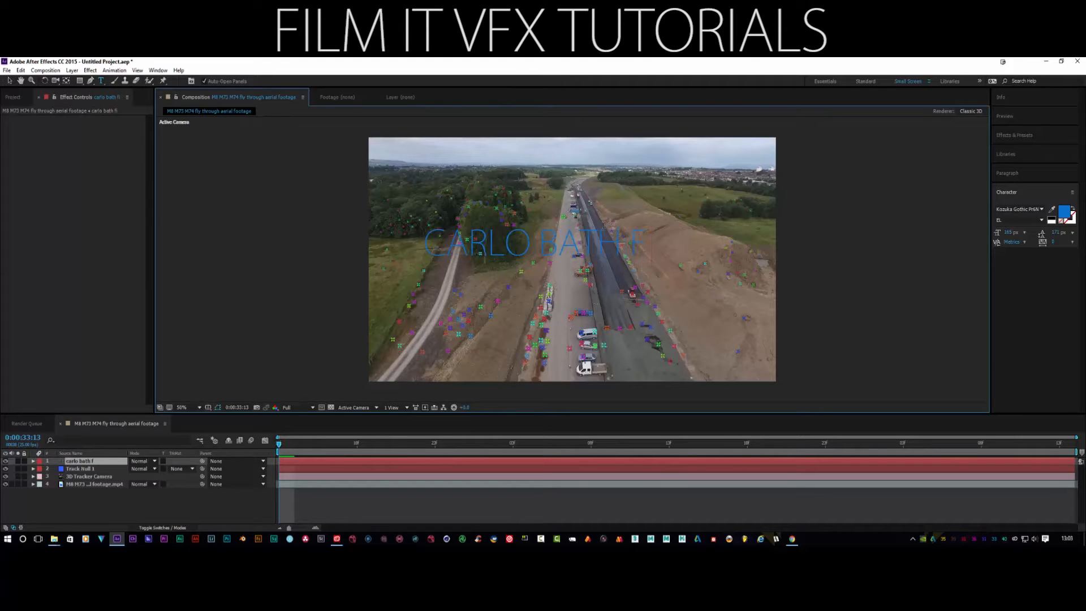
text(ms)
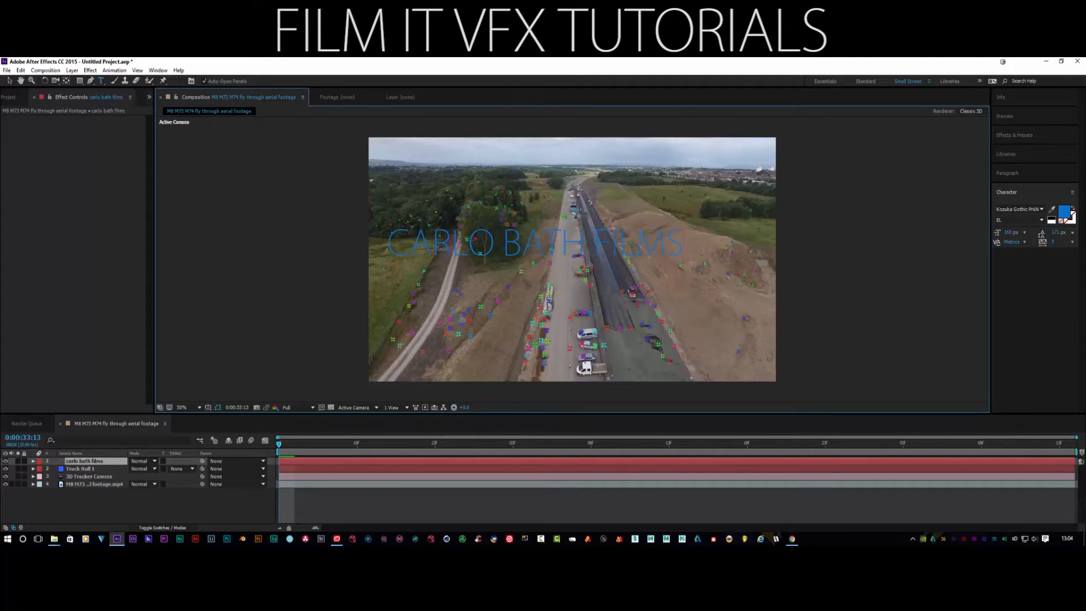
- Recolour the whole title to near-white and reduce its font size to about a quarter
drag(685, 244, 386, 242)
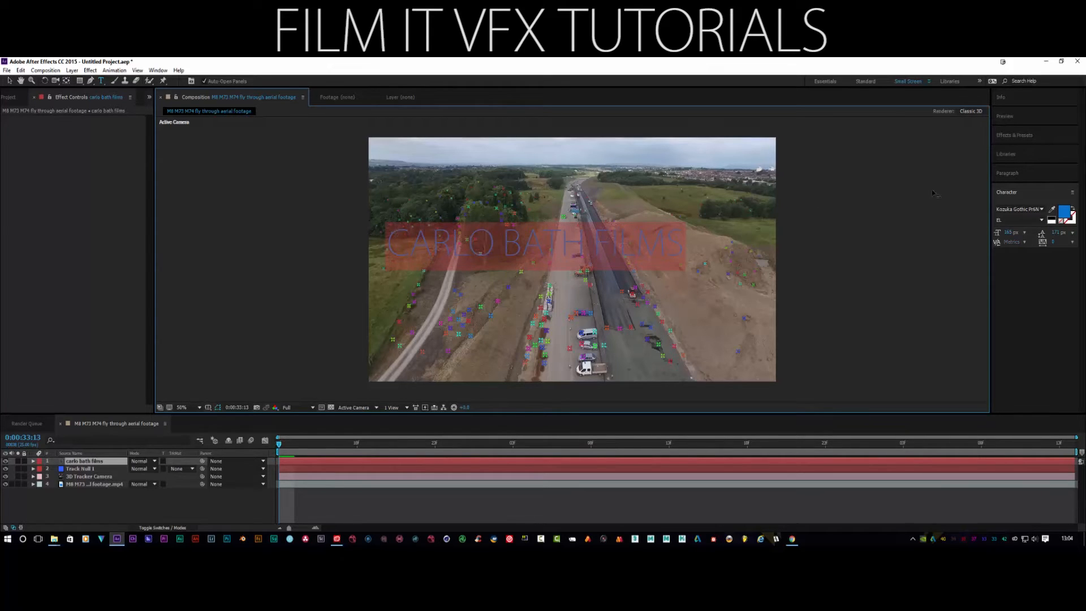
click(1071, 214)
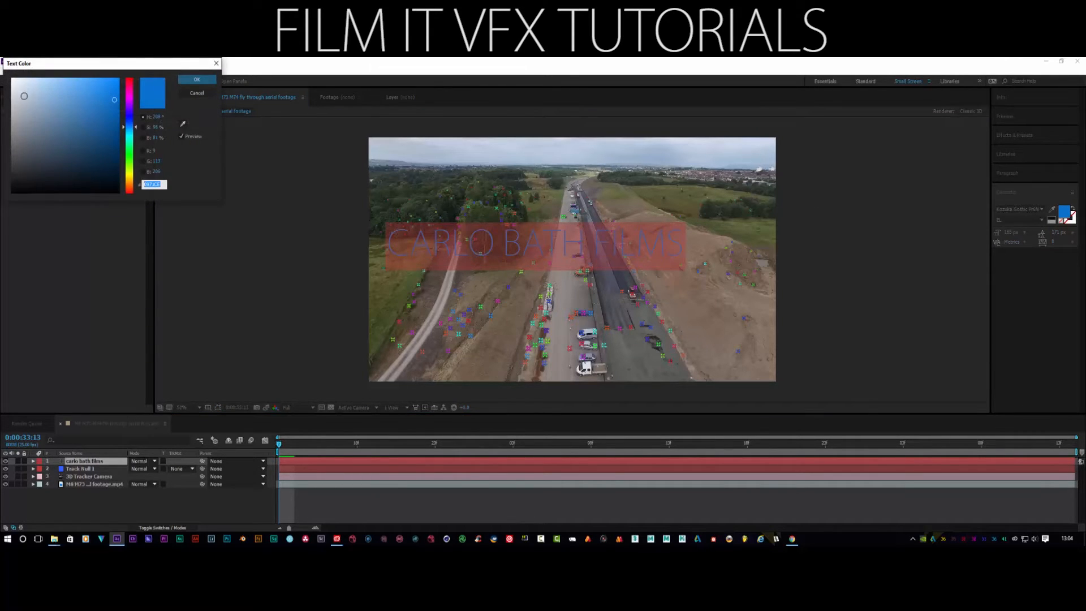
click(14, 82)
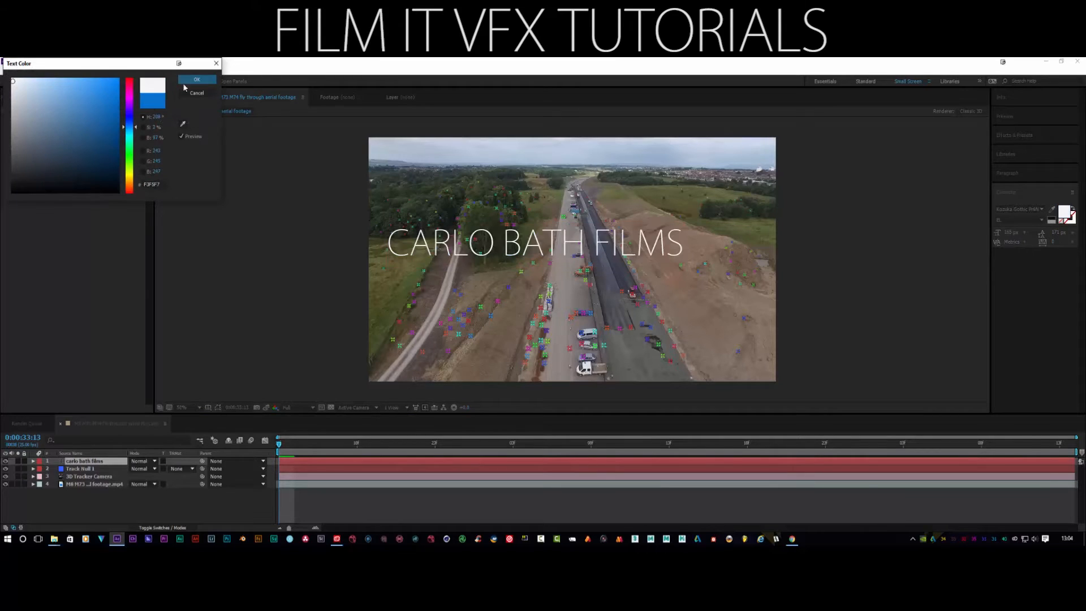
click(213, 81)
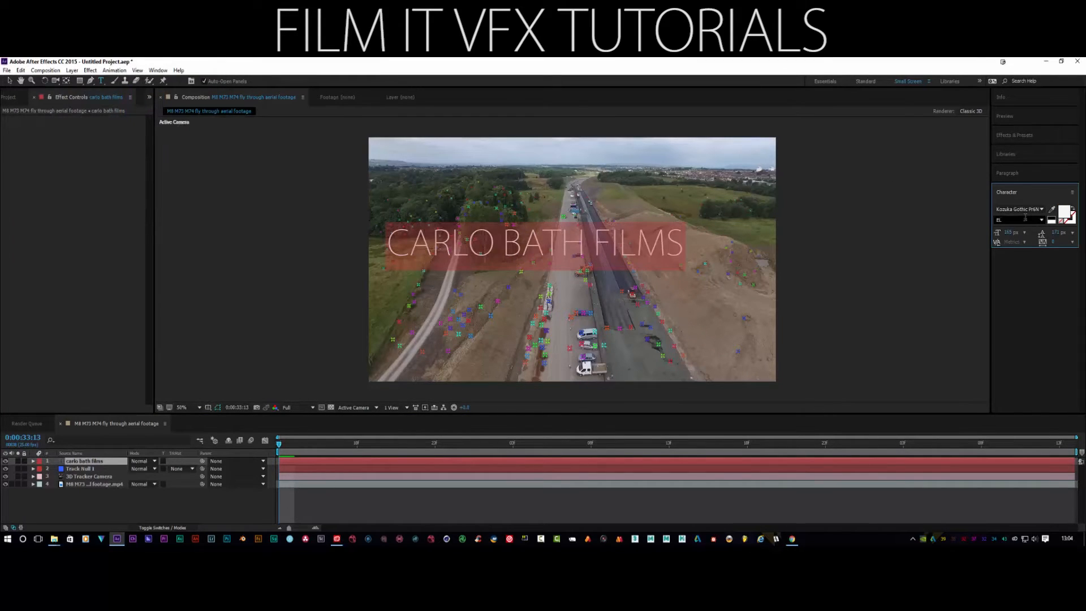
drag(1013, 232, 963, 235)
- Show the layer switches and turn the title text into a 3D layer
click(173, 526)
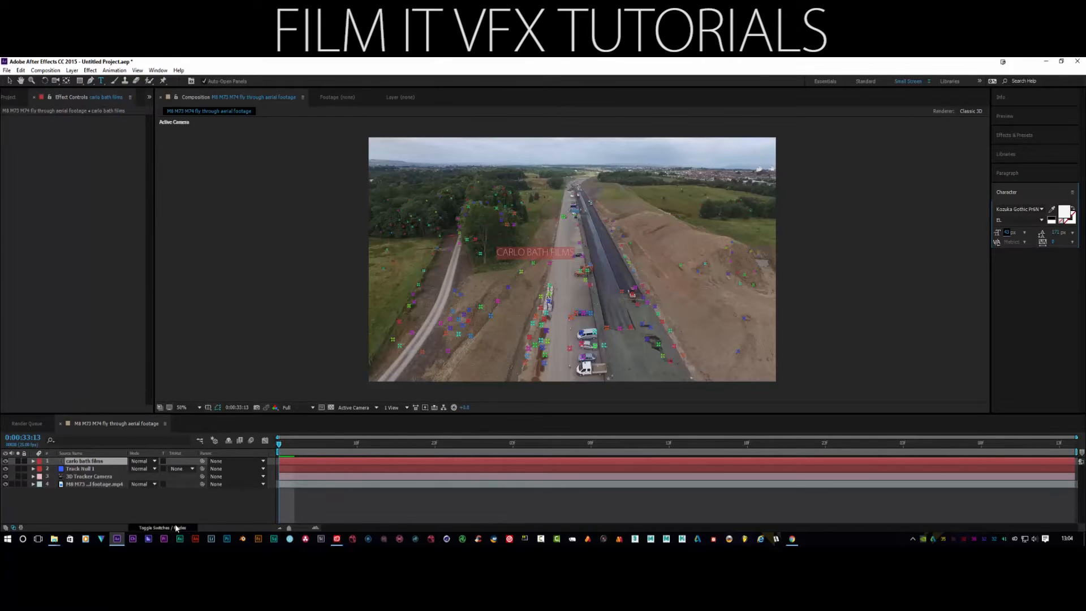
click(175, 461)
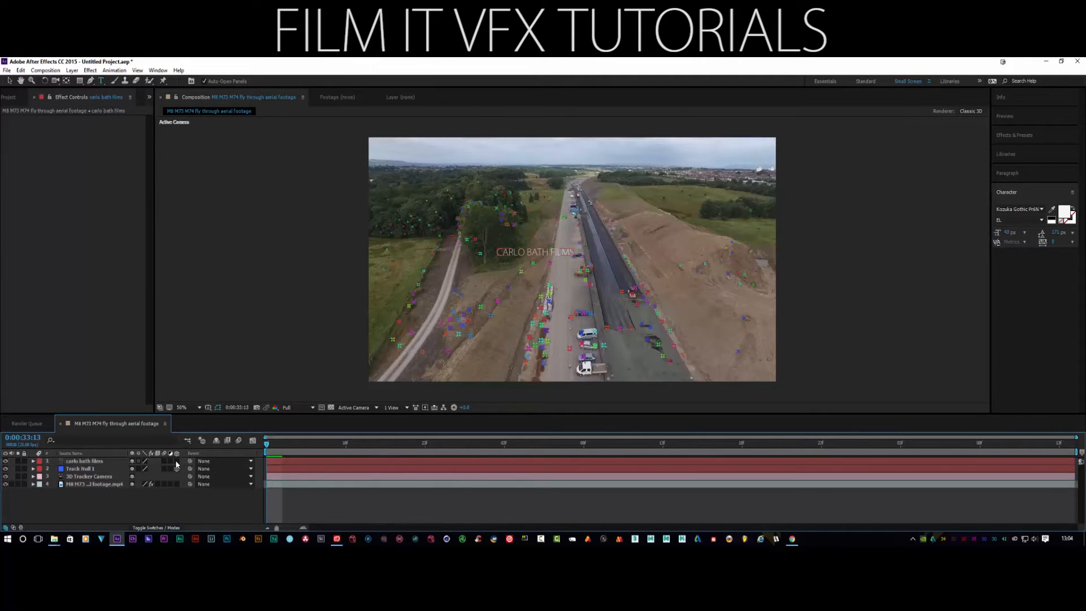
click(176, 461)
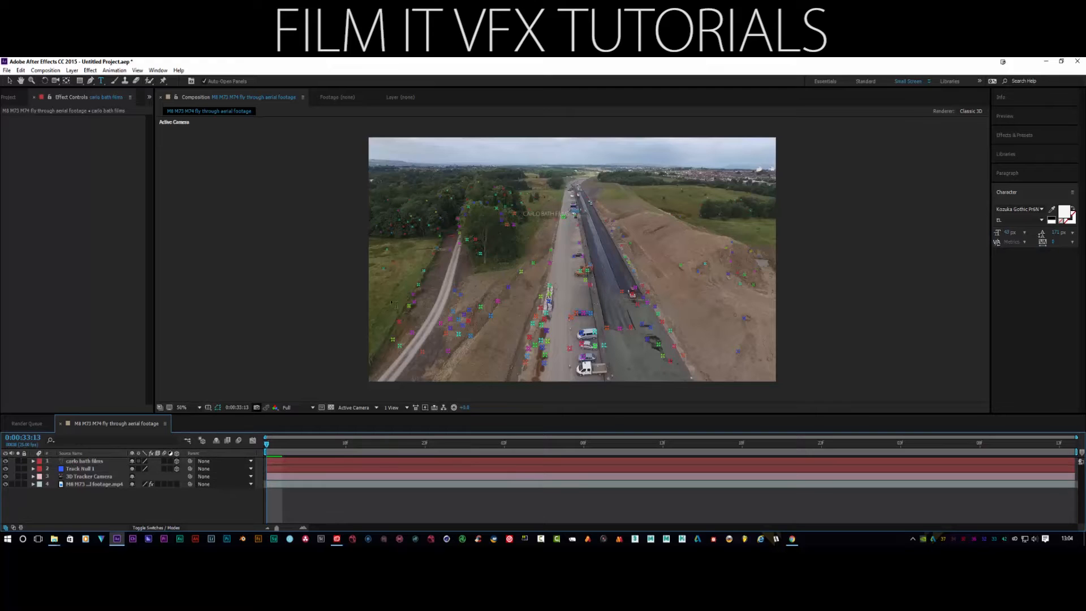
- Copy the position of Track Null 1 onto the title text layer
click(10, 81)
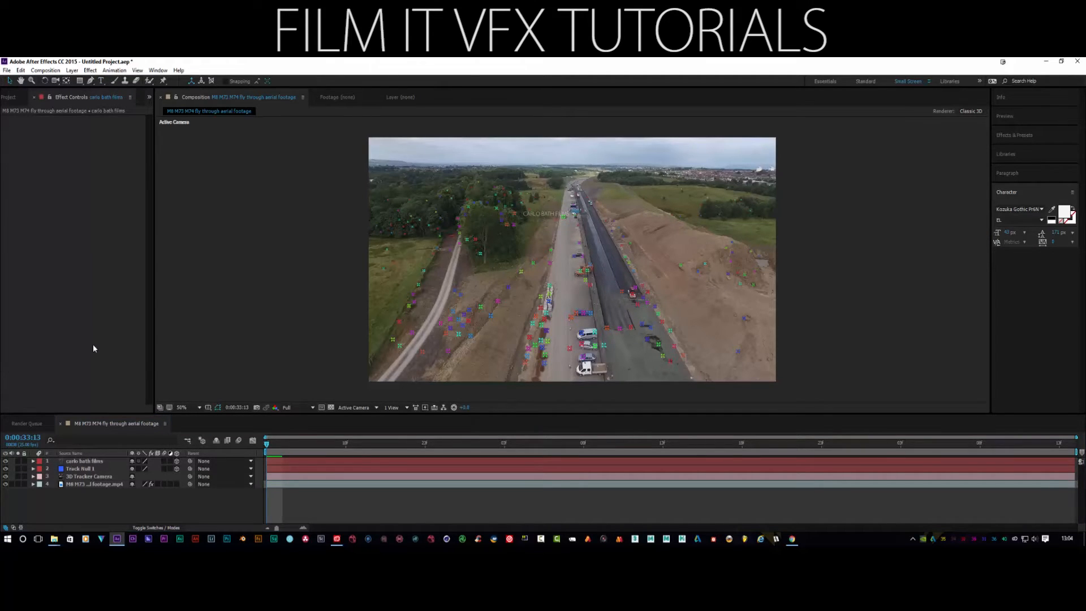
click(77, 469)
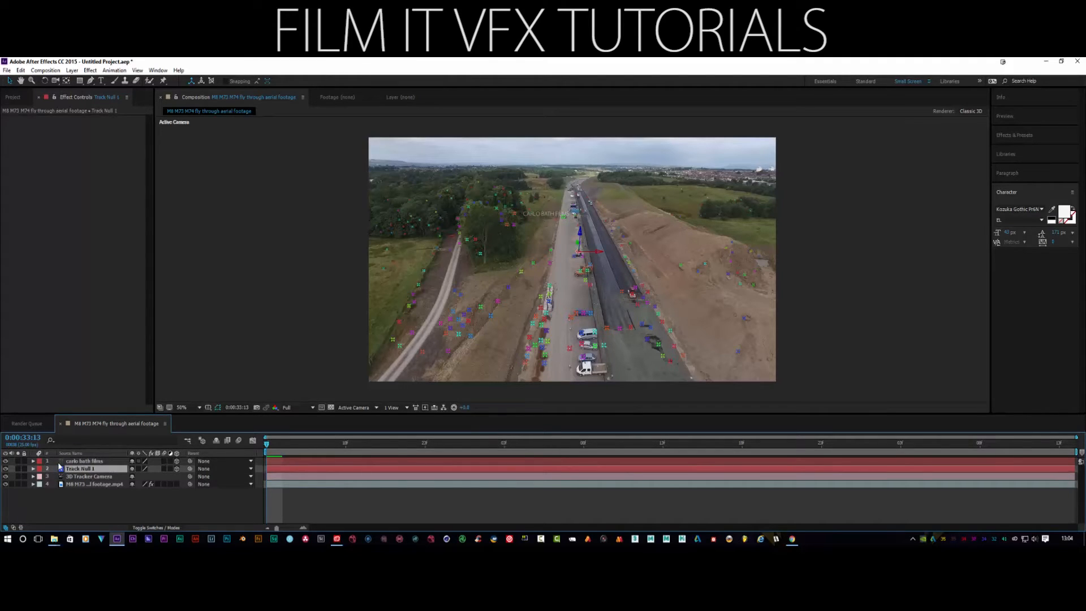
key(p)
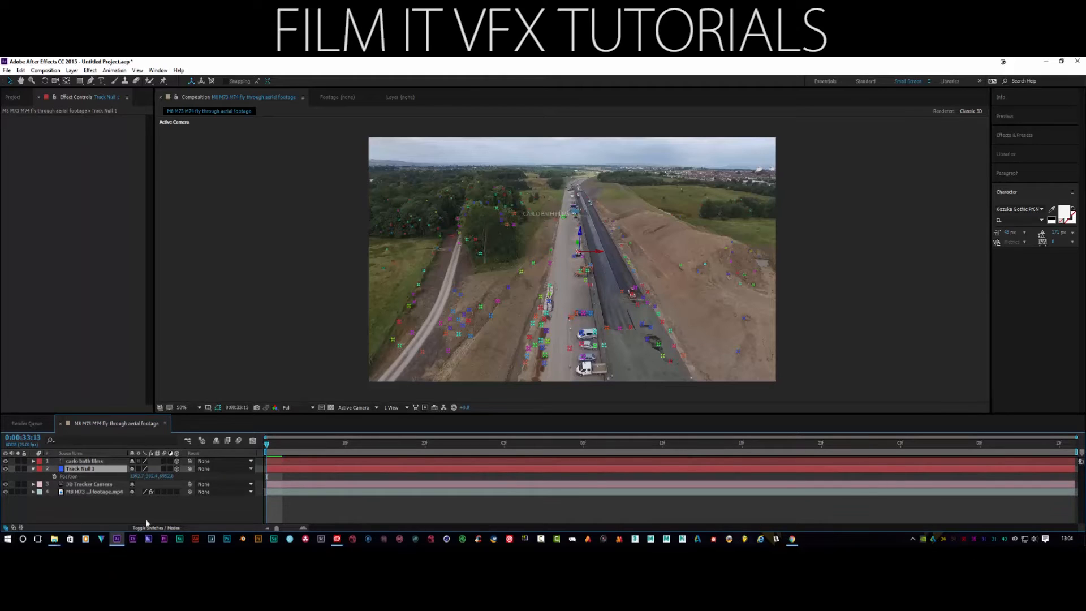
click(69, 476)
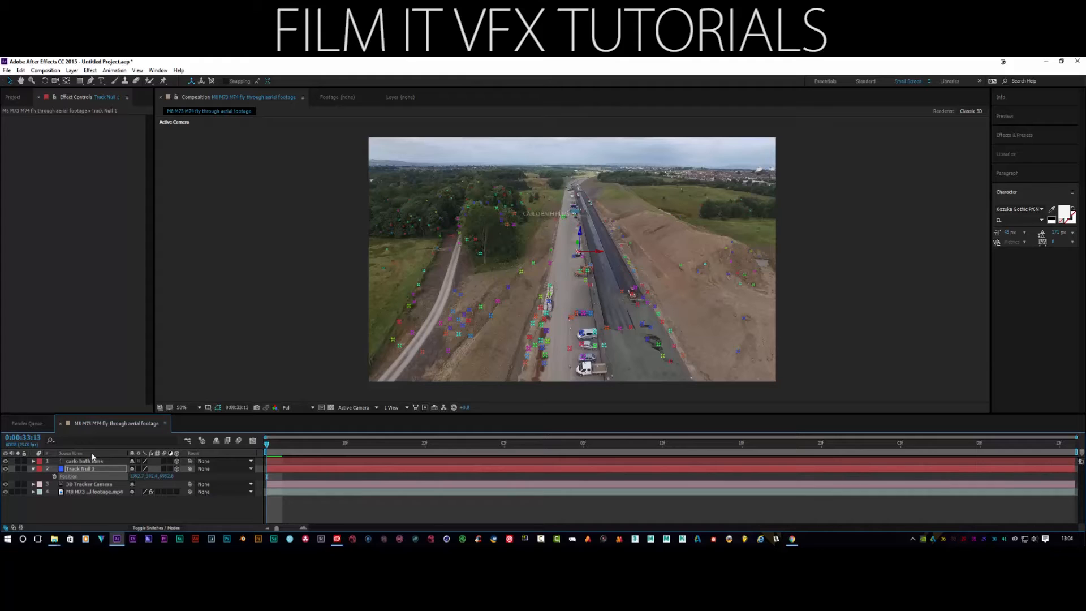
click(88, 461)
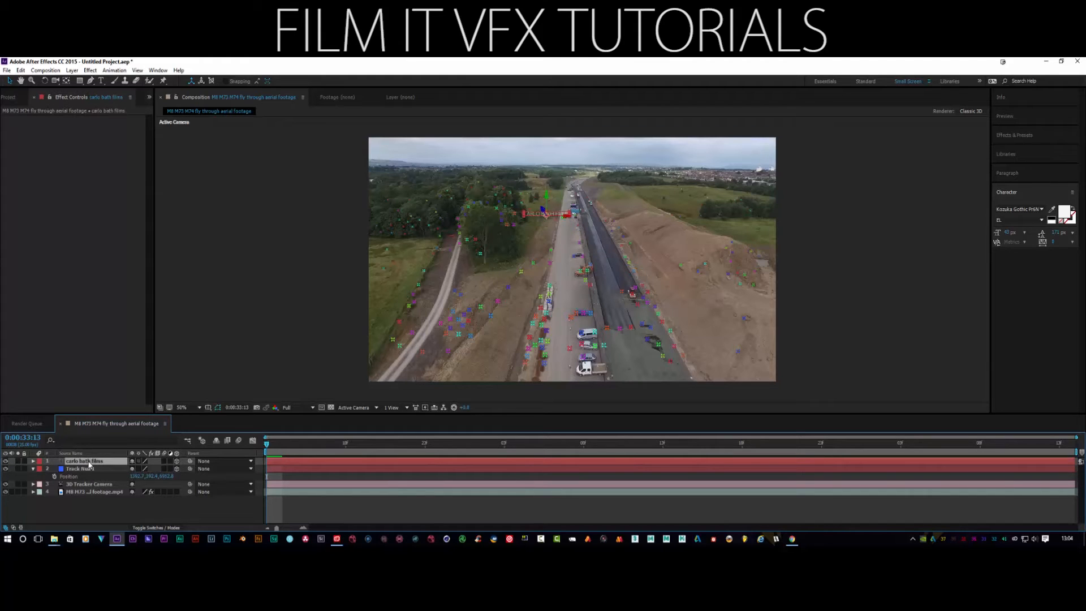
key(p)
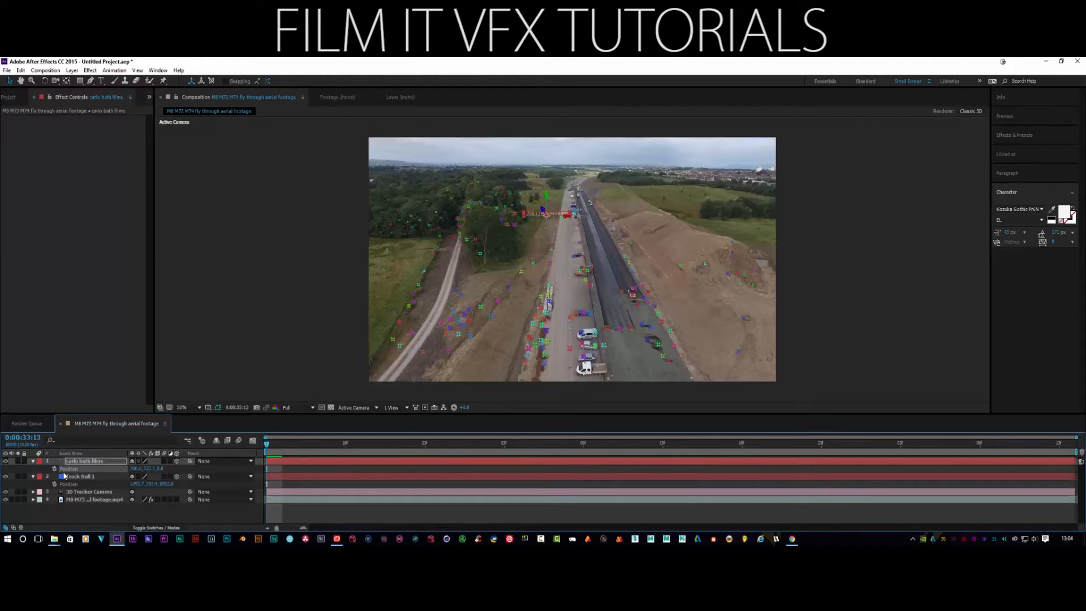
key(ctrl+v)
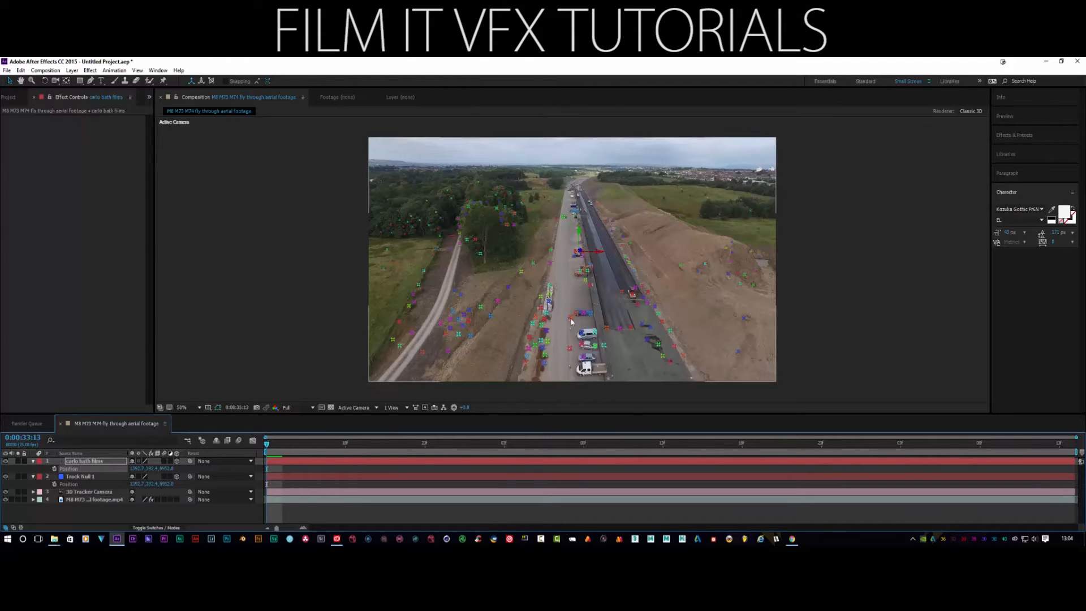
- Scale the title text up from its corner until it spans the width of the road
key(period)
key(period)
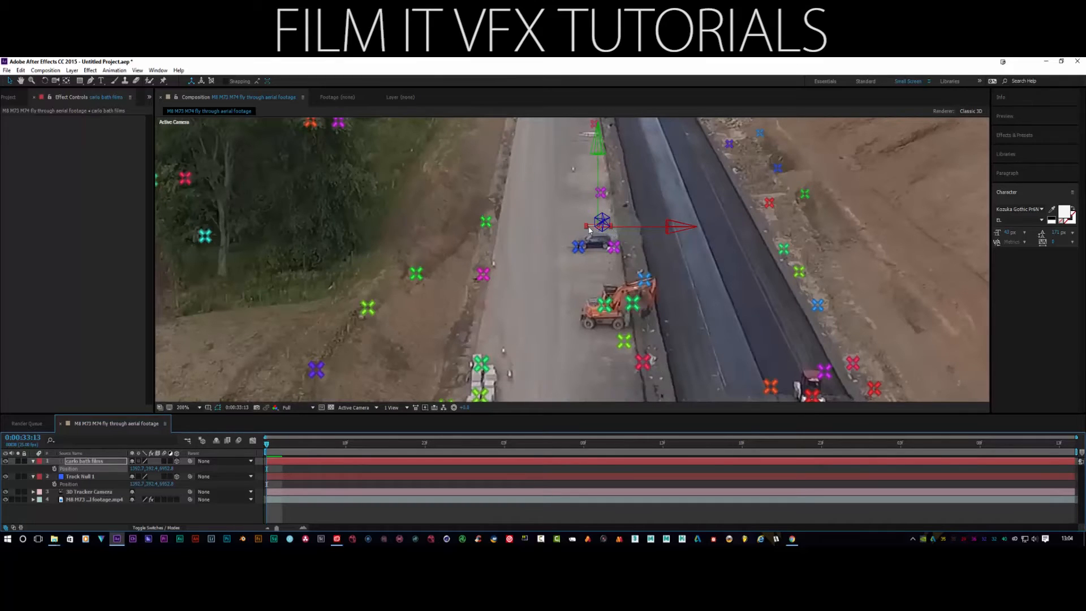
drag(586, 231, 509, 203)
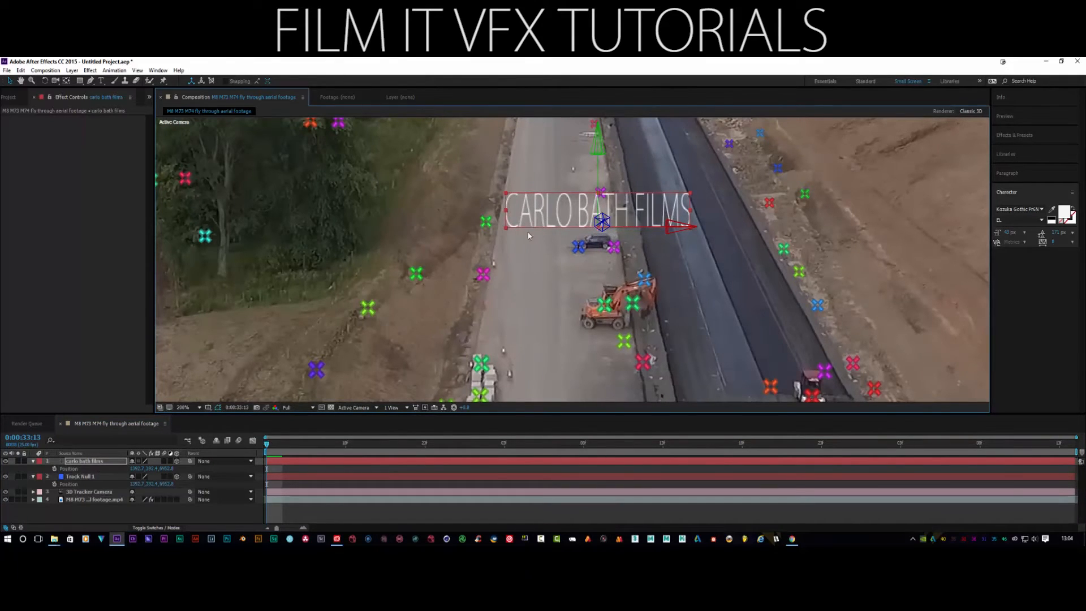
key(comma)
key(comma)
key(period)
key(period)
- Change the title's font to MS Gothic, keeping the Regular style
click(1041, 209)
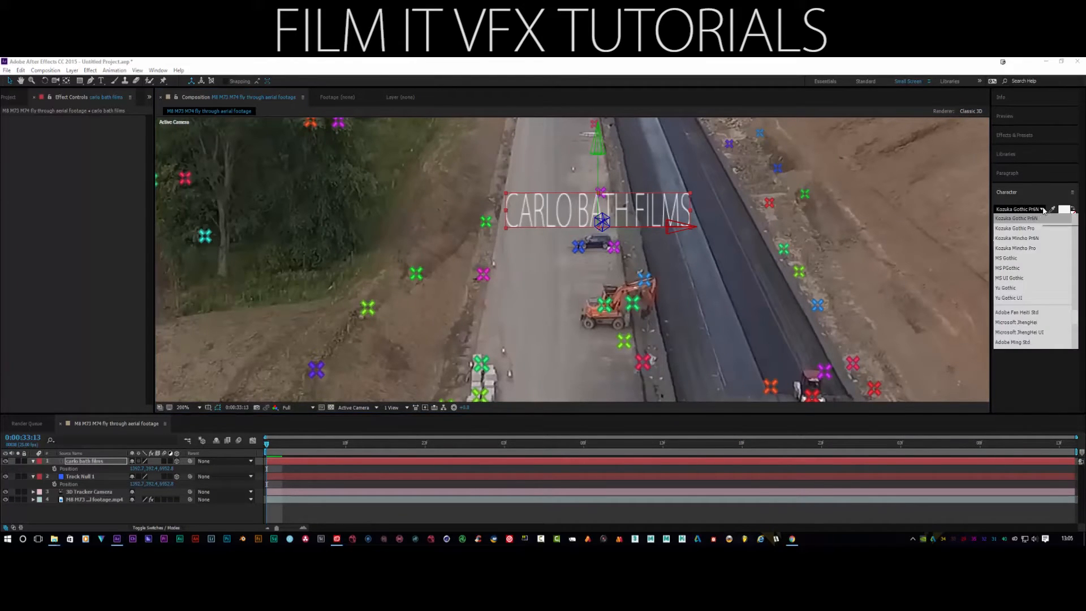
click(1020, 263)
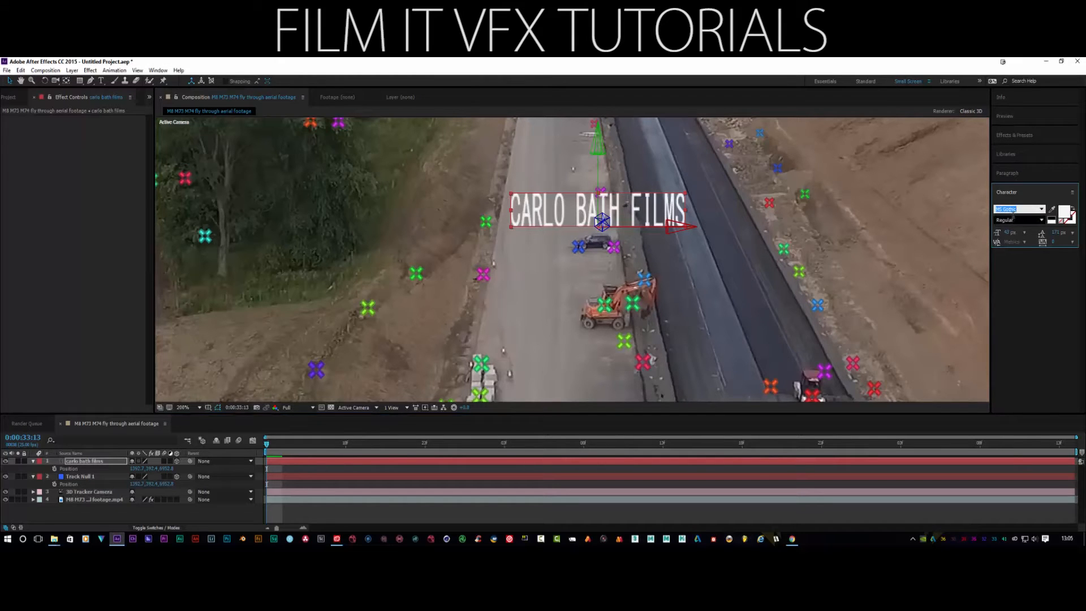
click(1041, 220)
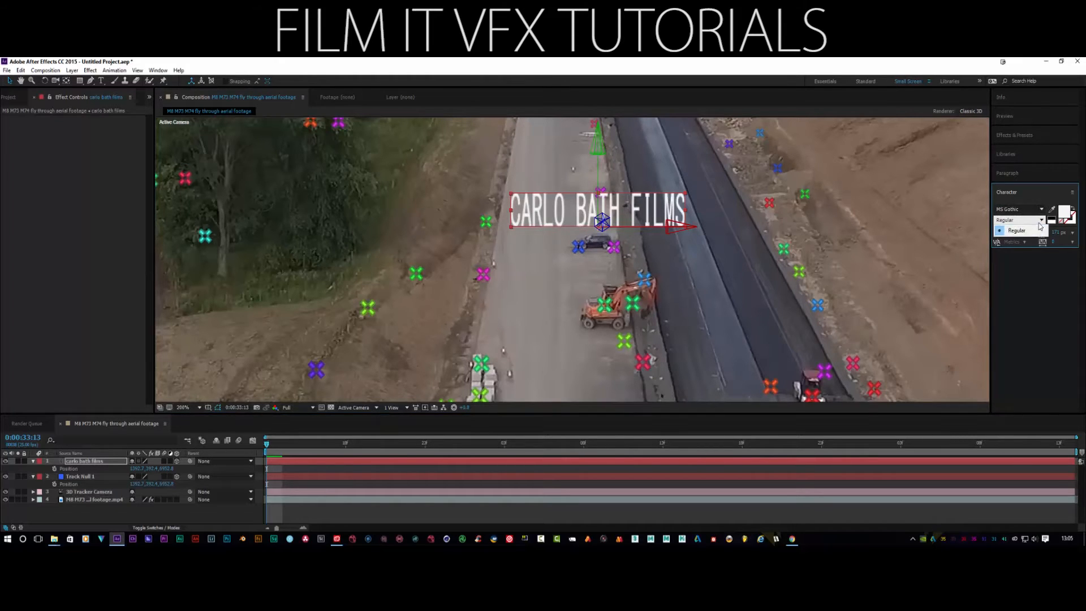
click(1042, 220)
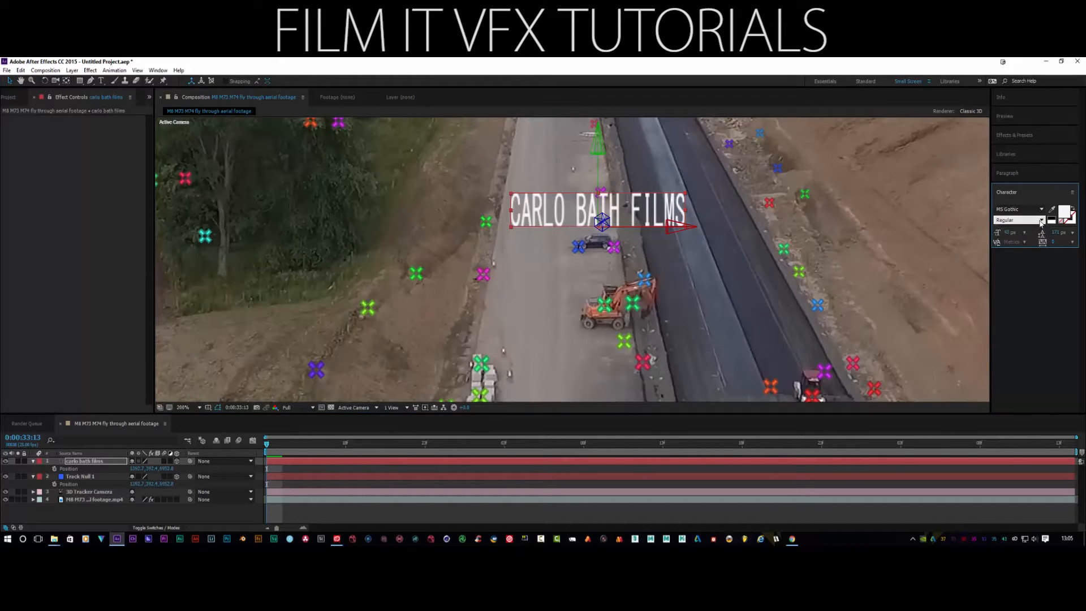
- Rotate the title text about its horizontal axis to lay it back along the road surface
click(45, 80)
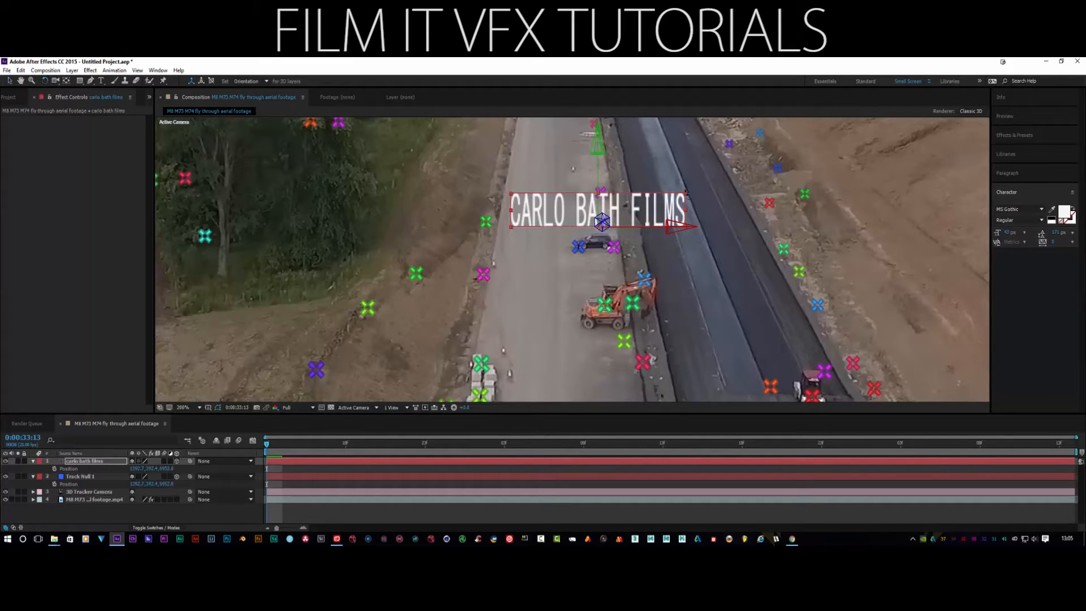
mouse_move(685, 193)
mouse_down()
mouse_move(684, 205)
mouse_move(684, 194)
mouse_up()
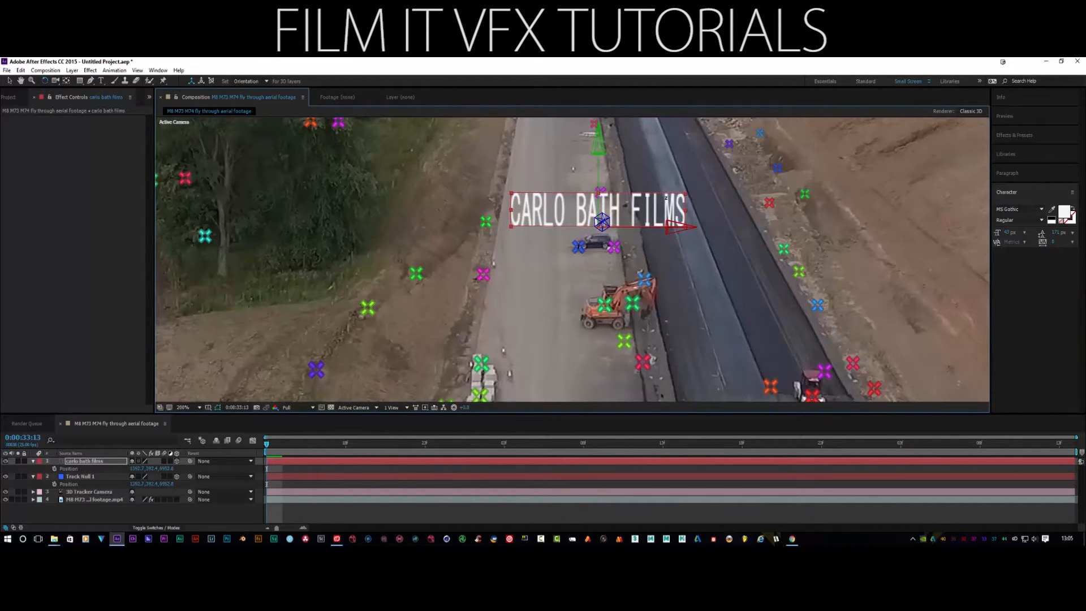
drag(597, 193, 562, 62)
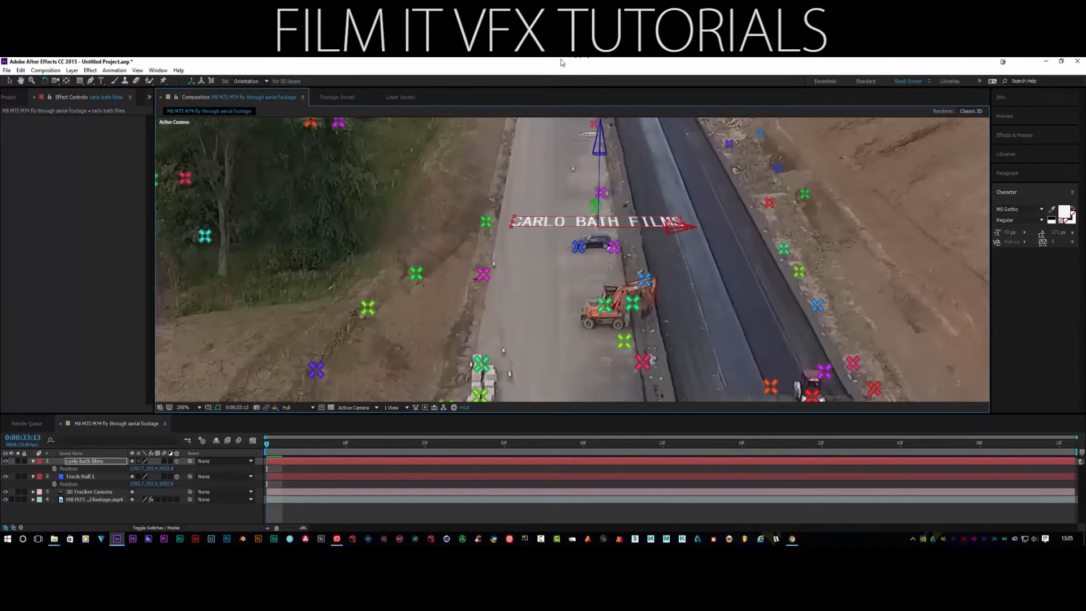
drag(598, 215, 597, 210)
- Adjust the title text's tilt about its horizontal axis so it lies flatter along the road above the parked car
scroll(597, 212, up, 3)
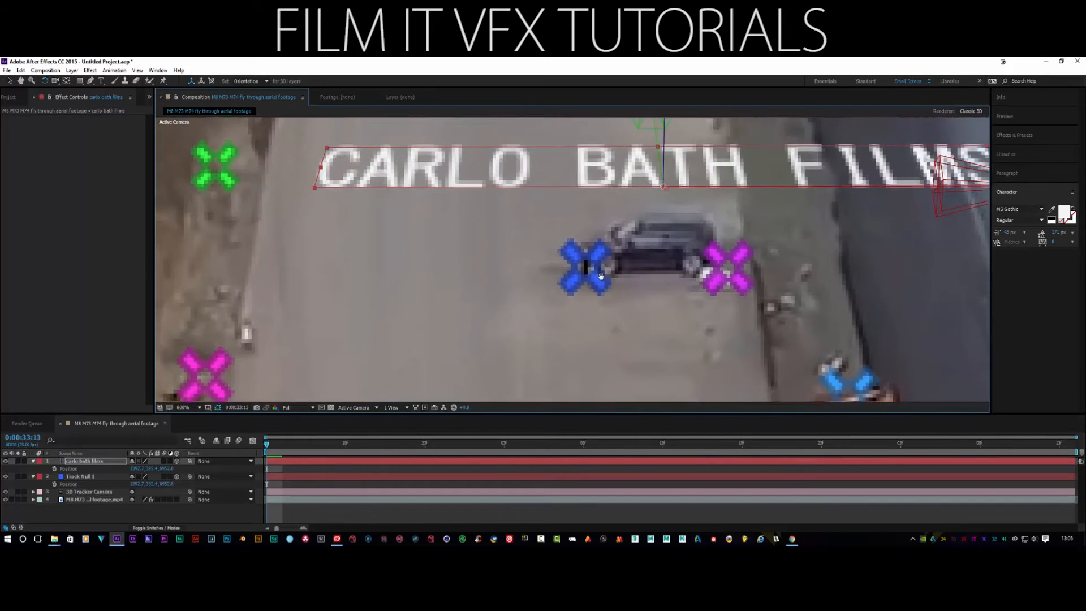
drag(622, 244, 615, 370)
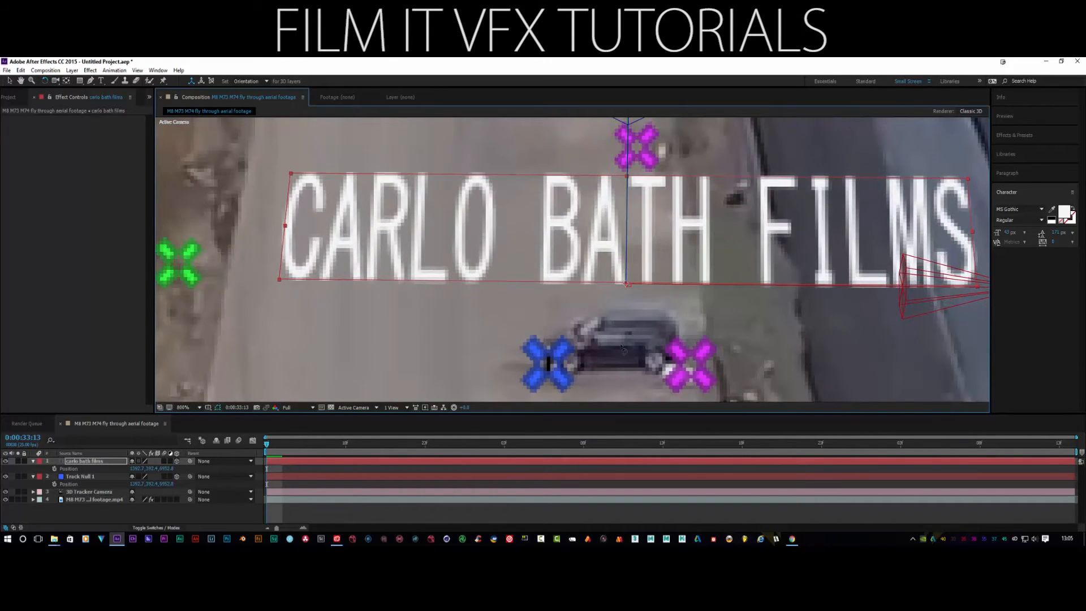
key(slash)
mouse_move(578, 246)
mouse_down()
mouse_move(567, 269)
mouse_move(579, 220)
mouse_move(569, 243)
mouse_move(572, 223)
mouse_move(570, 244)
mouse_move(585, 244)
mouse_move(578, 237)
mouse_move(577, 262)
mouse_up()
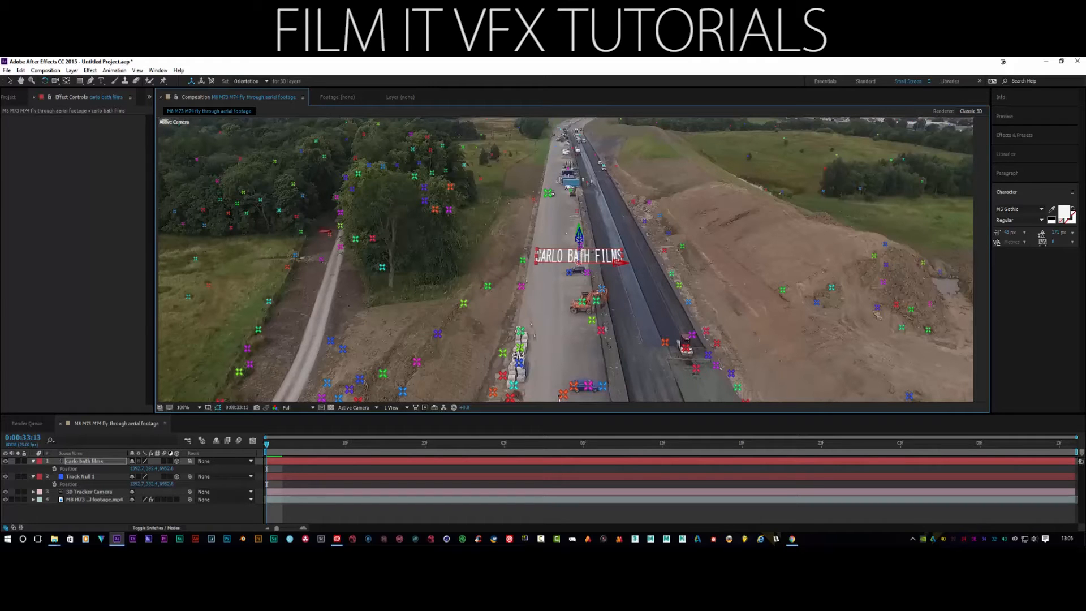
scroll(572, 260, up, 4)
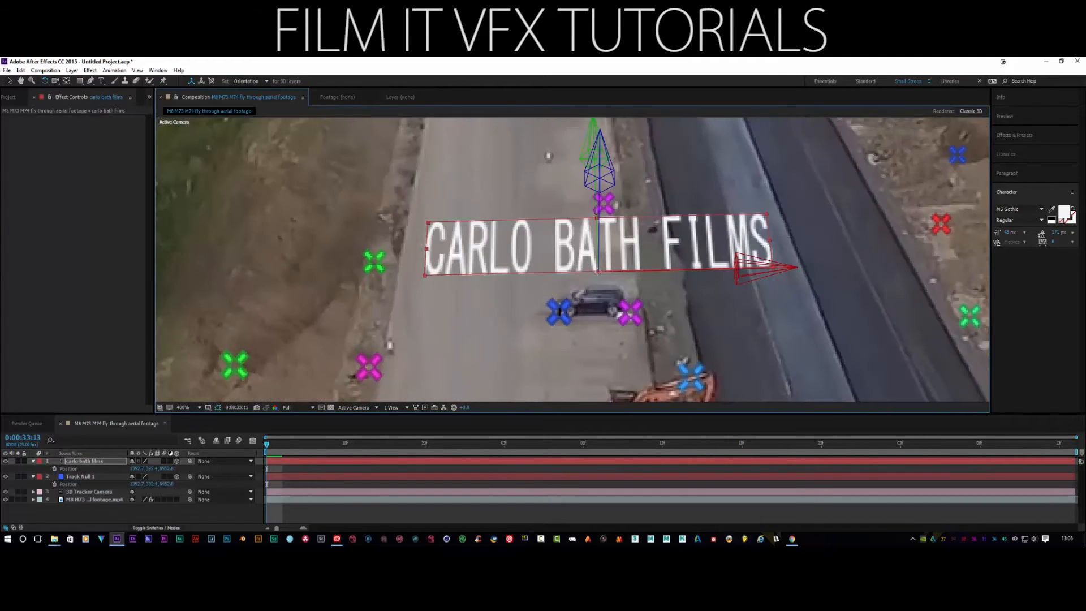
drag(595, 217, 594, 247)
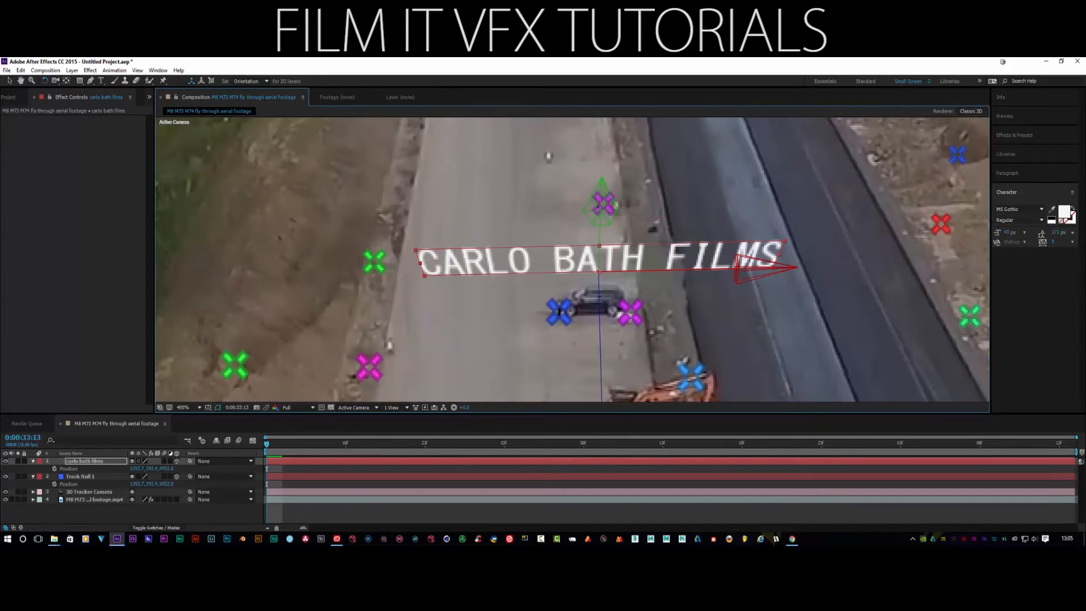
scroll(635, 234, down, 2)
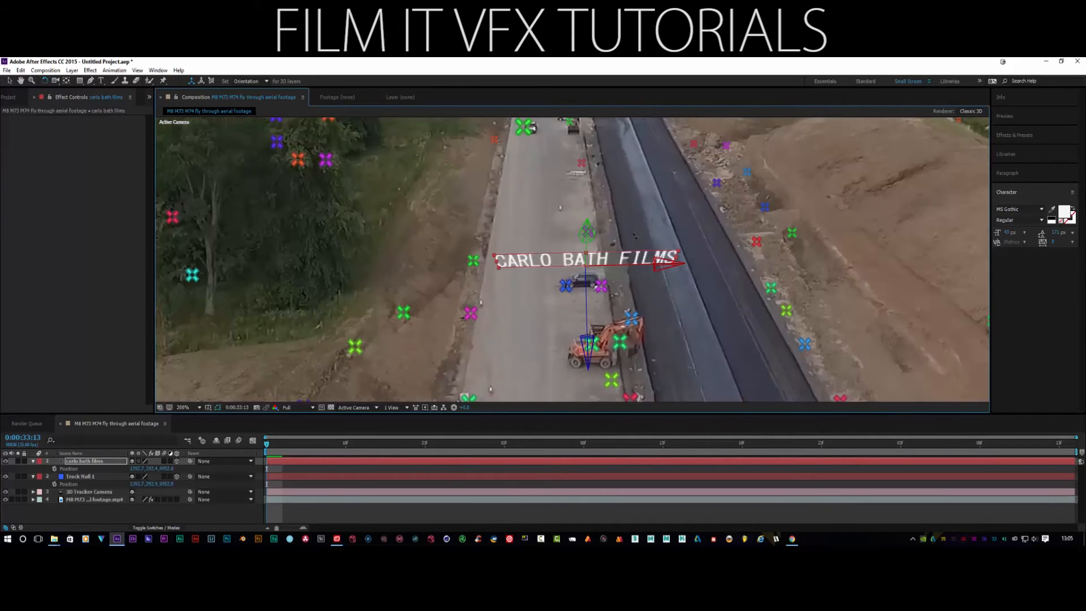
scroll(619, 272, down, 1)
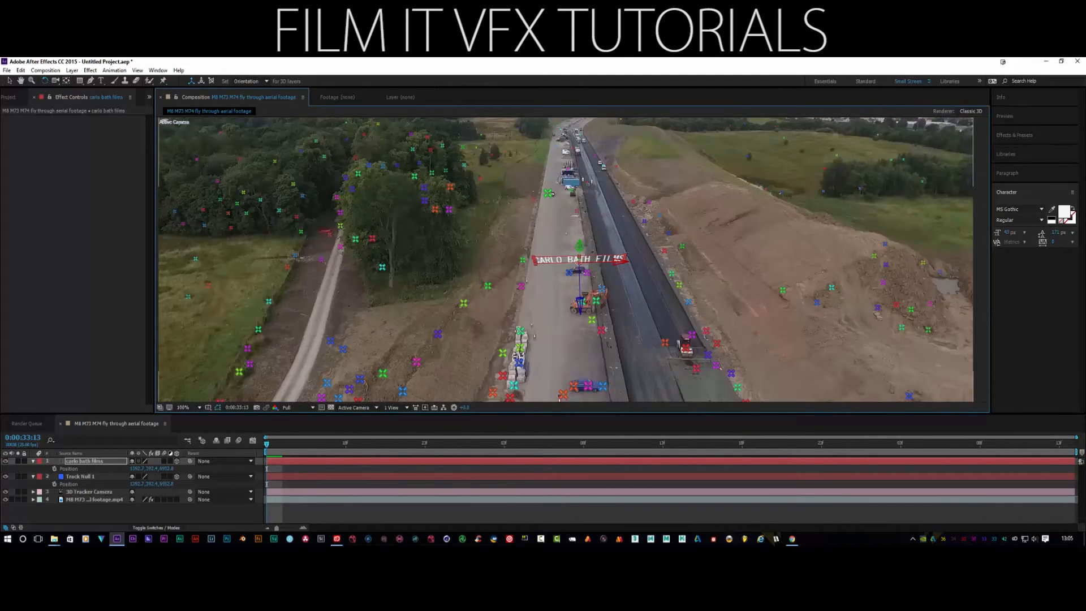
- Enlarge the title text slightly from its corner to span the road and fine-tune its rotation
click(10, 80)
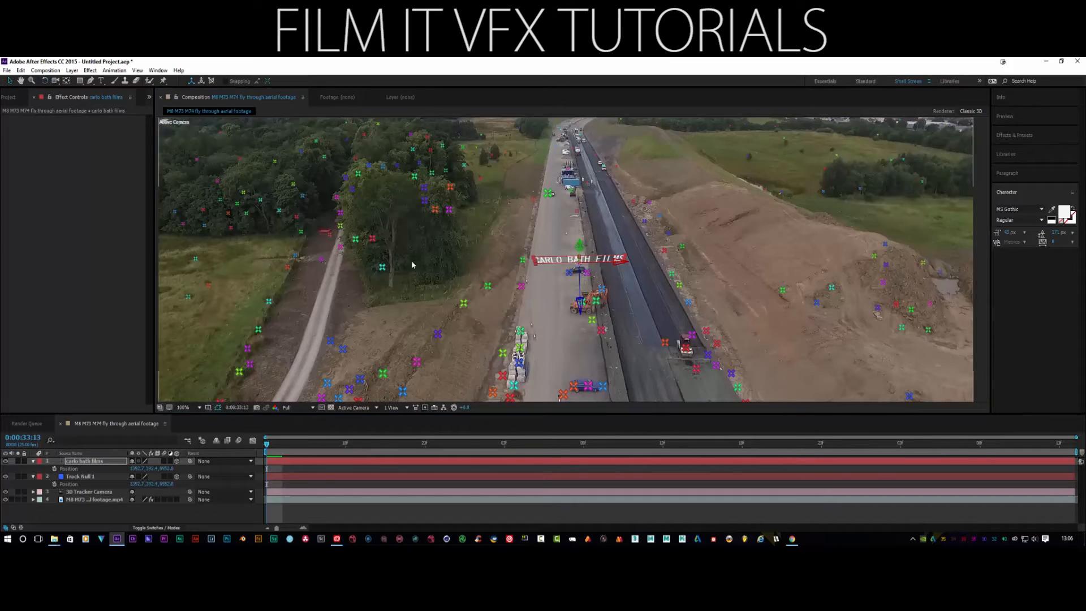
click(532, 259)
drag(534, 256, 526, 247)
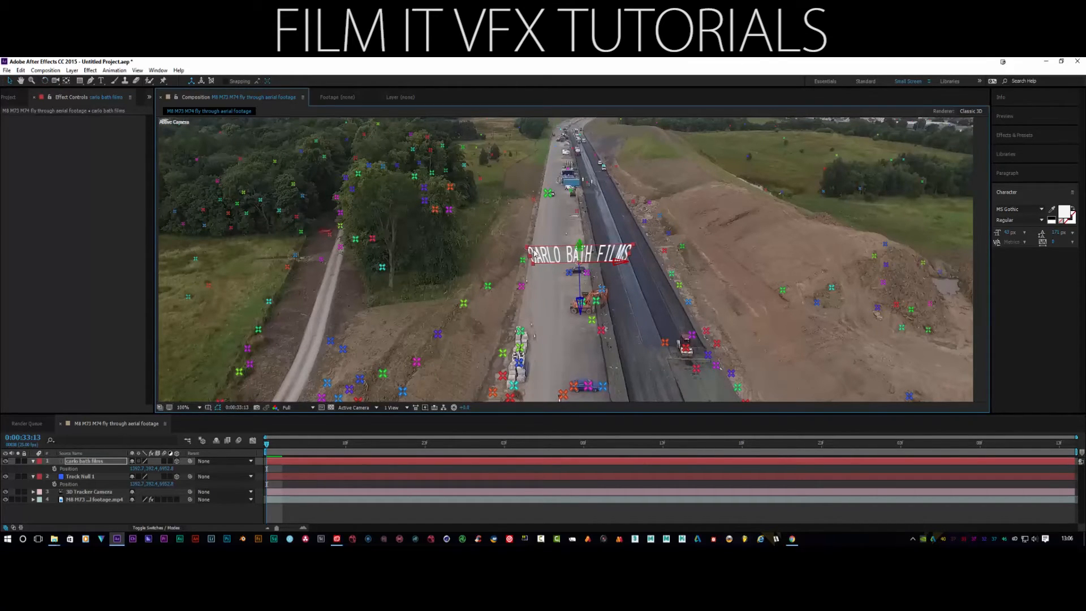
click(45, 80)
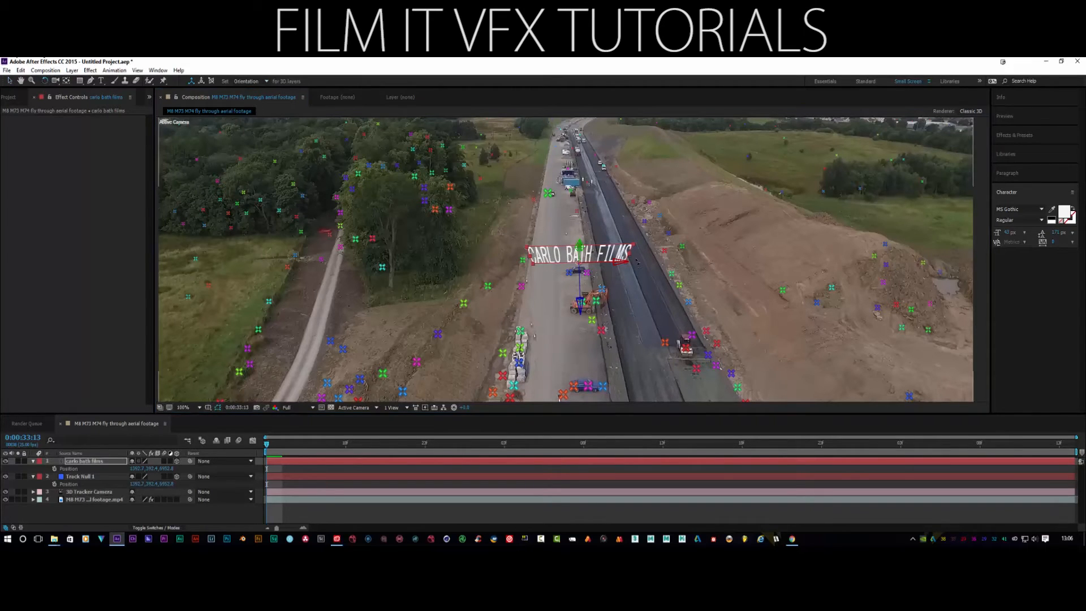
drag(634, 243, 634, 244)
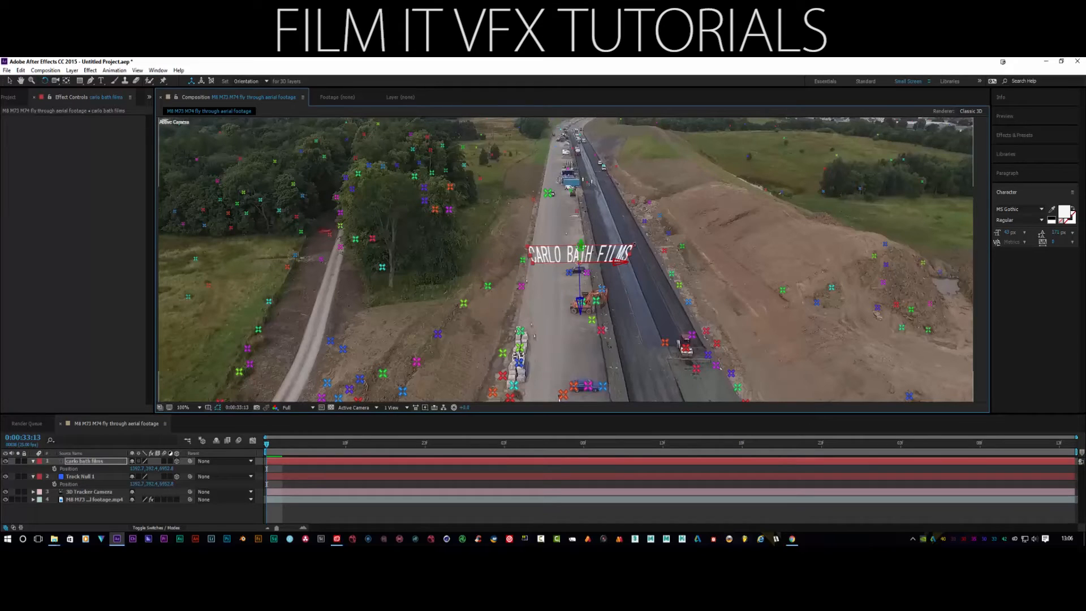
drag(634, 245, 634, 245)
- Preview the composition and scrub from start to end and back to check how the title tracks with the road
key(comma)
key(comma)
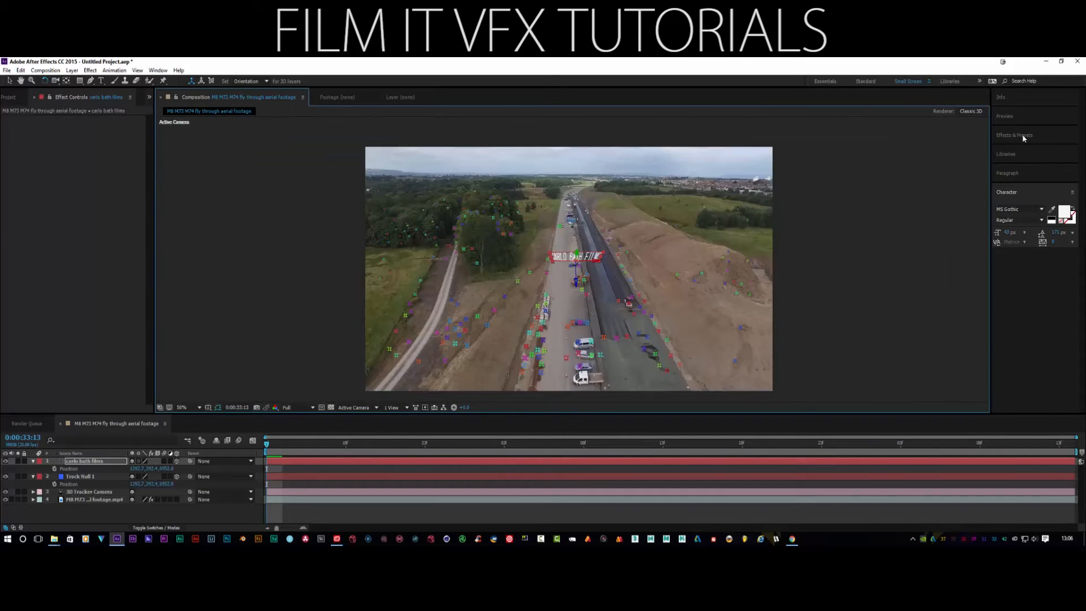
click(1024, 117)
click(1034, 131)
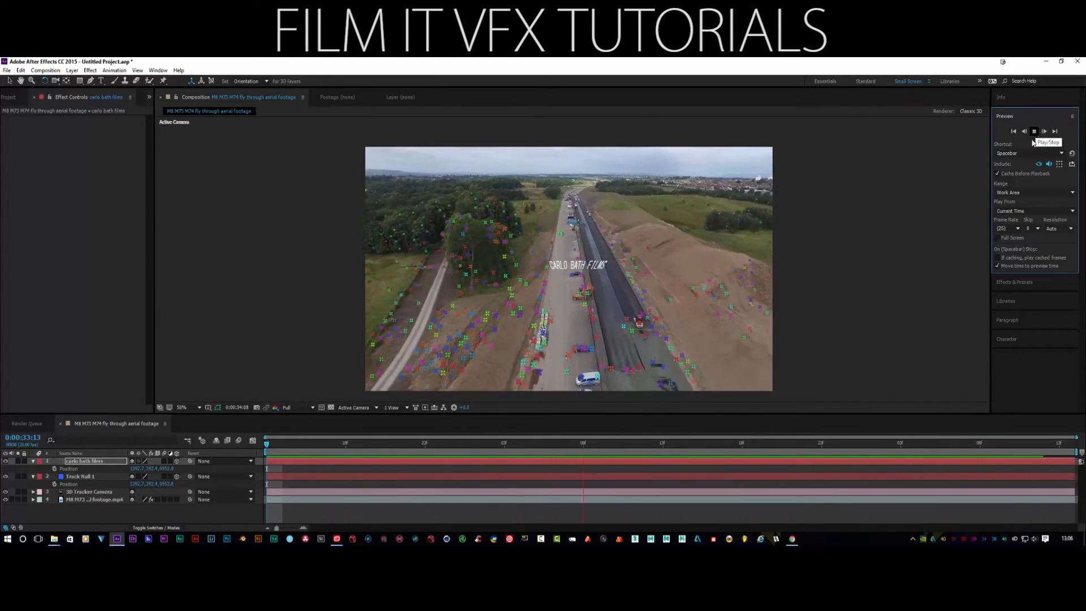
click(1034, 132)
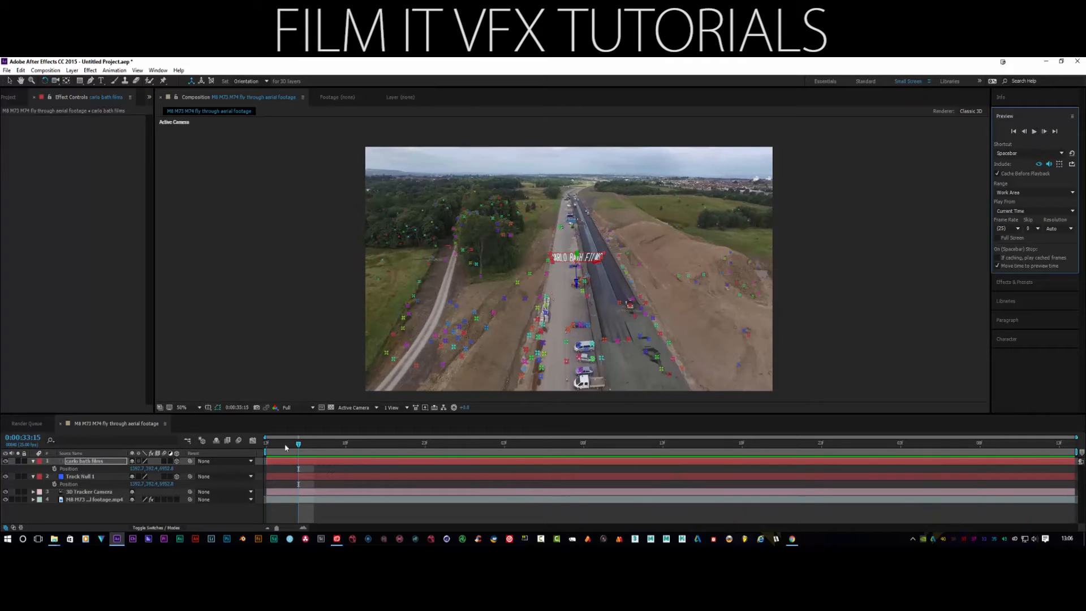
drag(298, 447, 1059, 445)
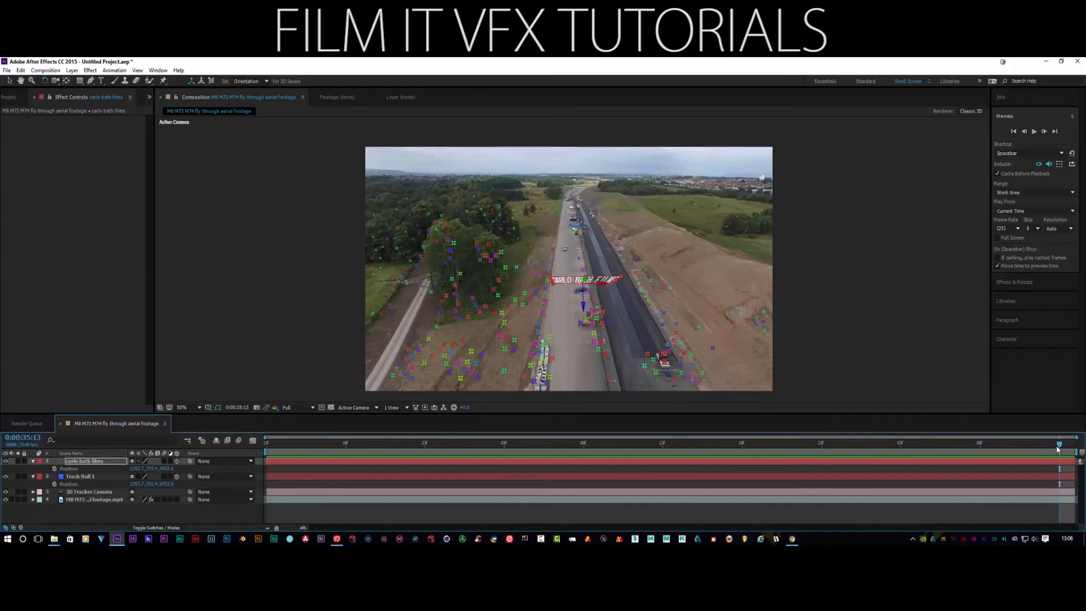
drag(1061, 446, 266, 452)
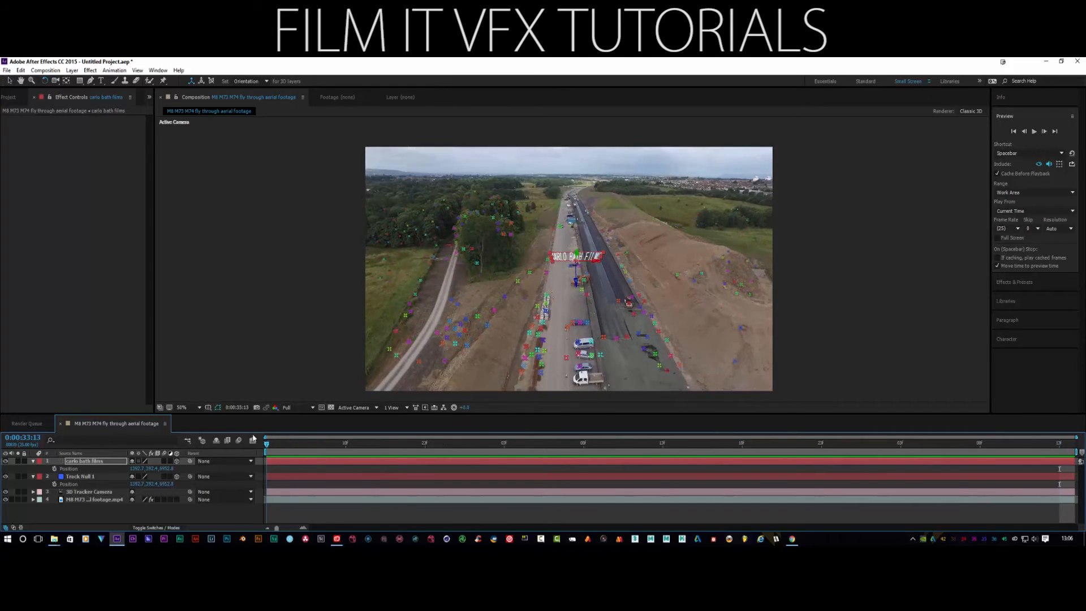
- Collapse the title and null layers' properties and create another null from a 3D Camera Tracker point at the near roadside
click(33, 461)
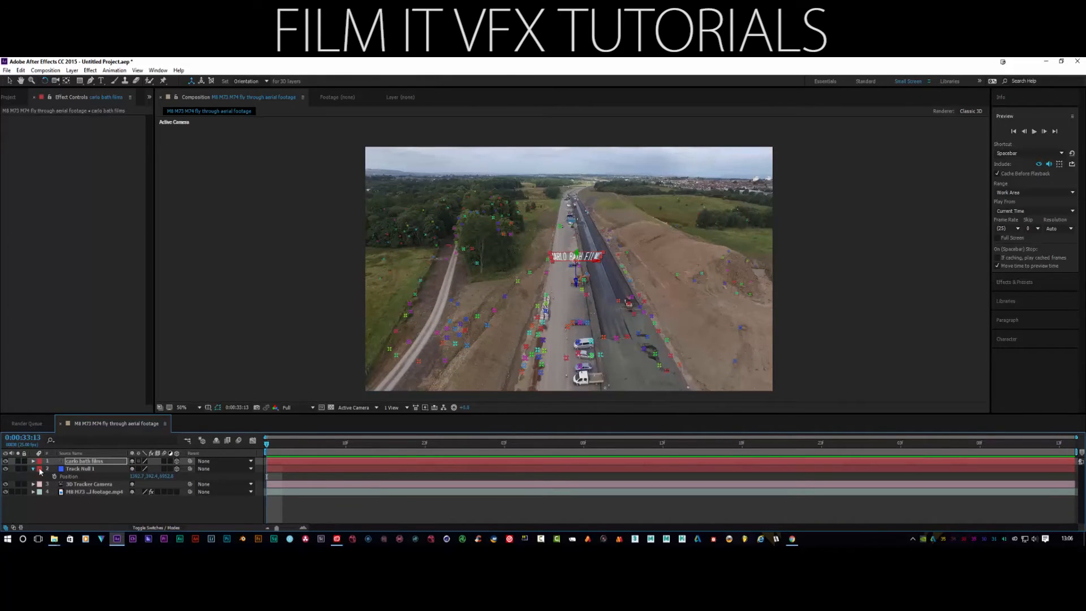
click(33, 469)
key(v)
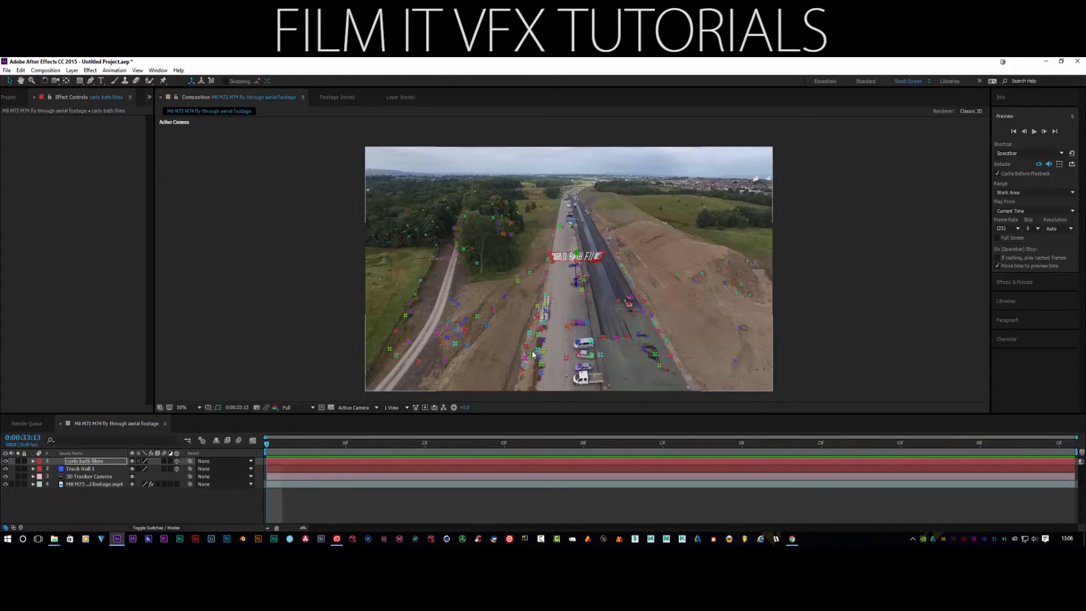
click(532, 355)
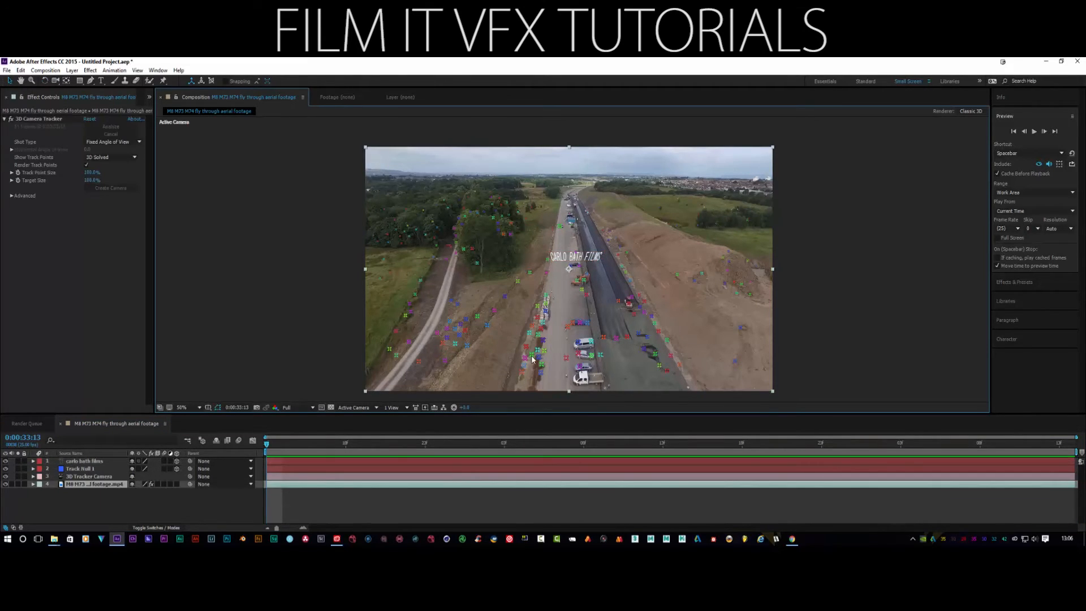
click(36, 117)
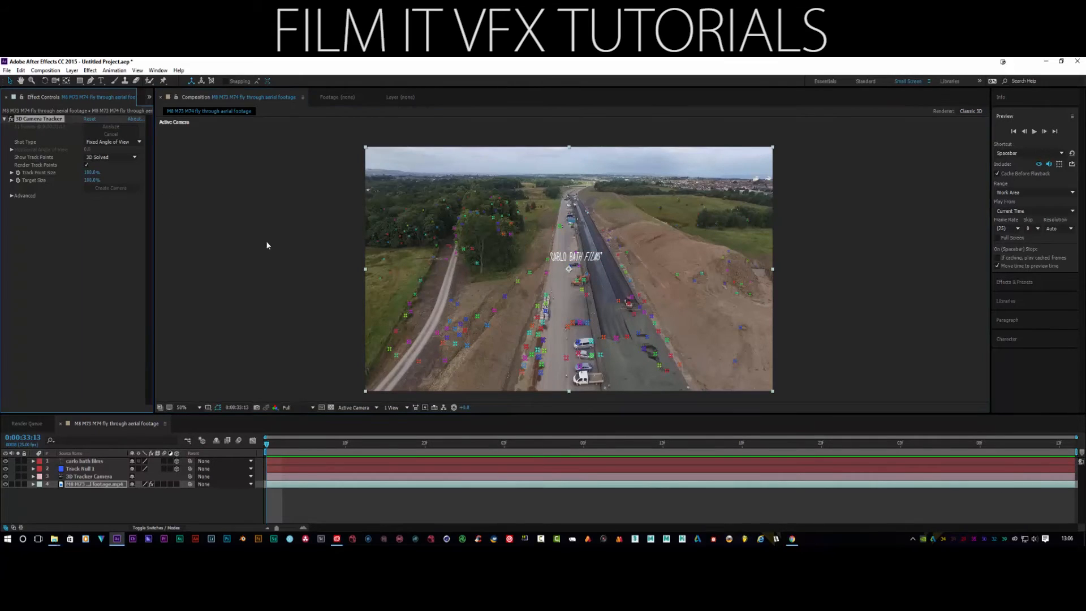
right_click(542, 366)
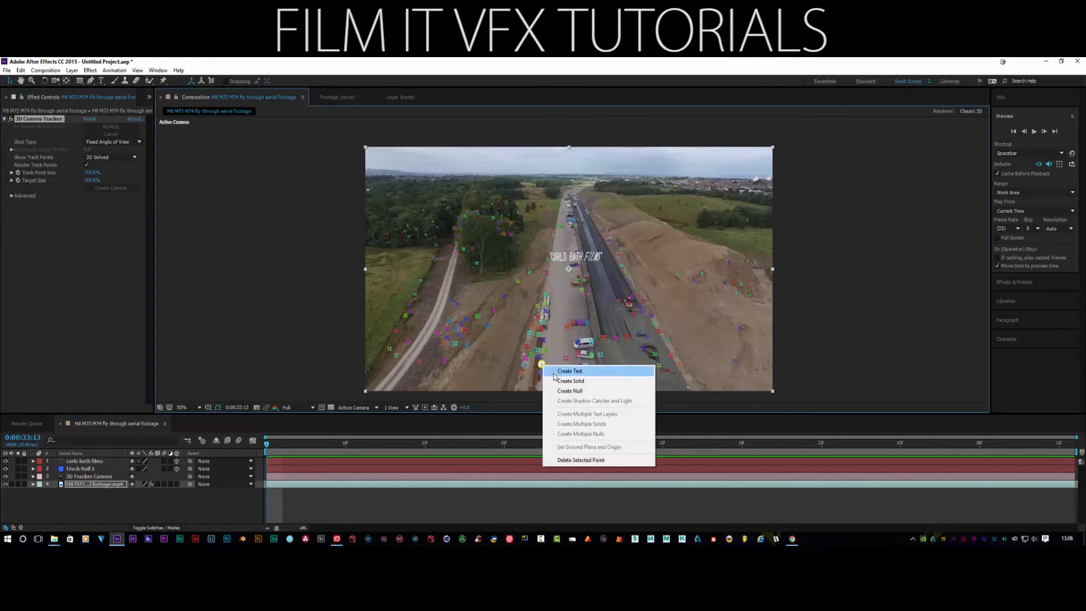
click(562, 391)
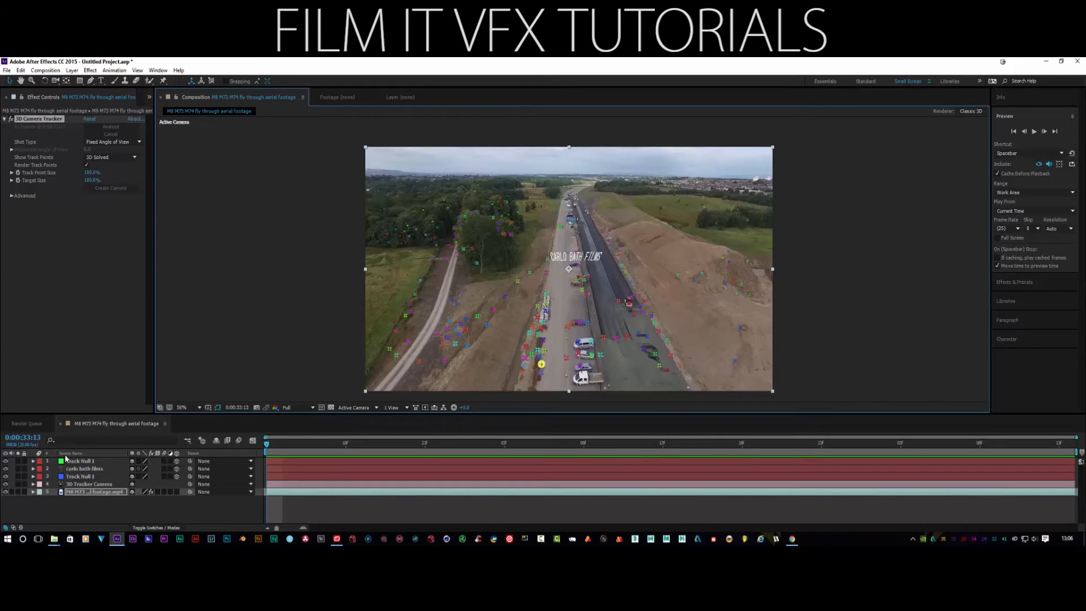
- Add a text layer with the filmmaker's full name followed by "presents" and make it a 3D layer
click(102, 81)
click(484, 368)
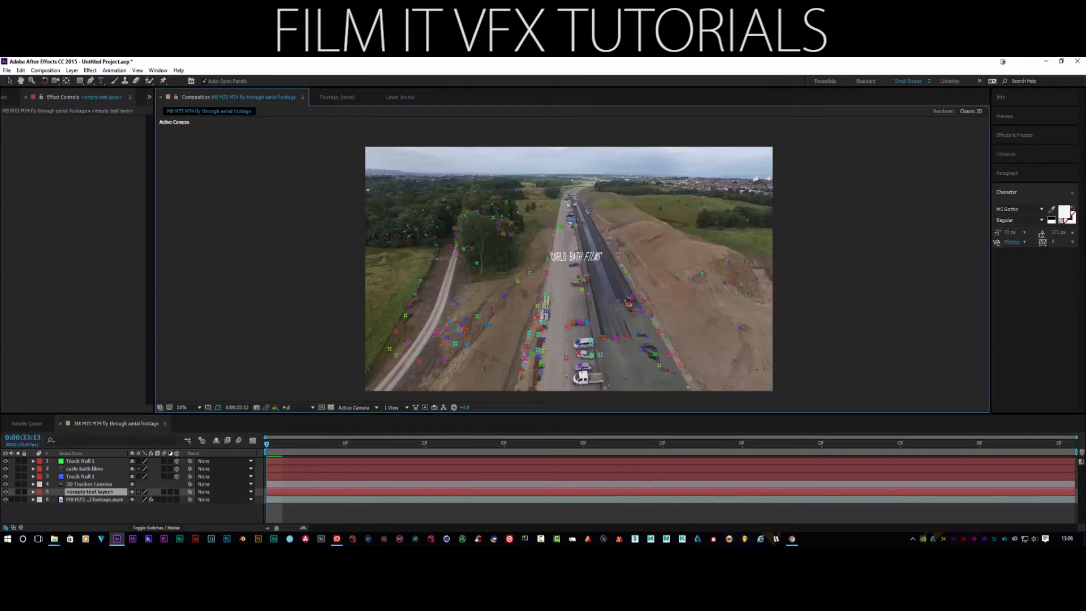
text(a)
key(BackSpace)
text(carlo)
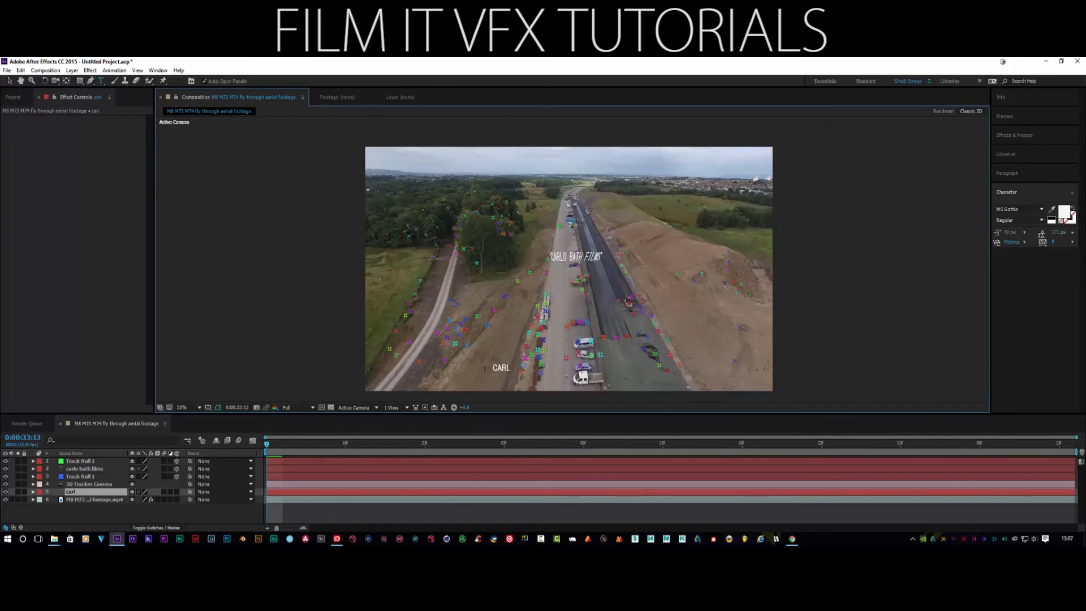
text( bath p)
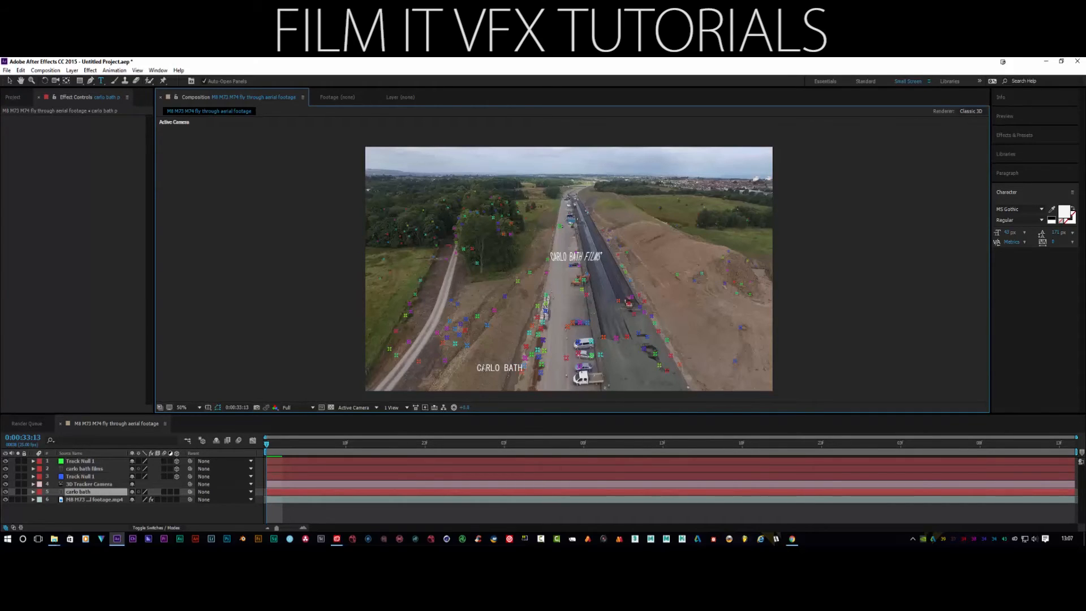
text(resent)
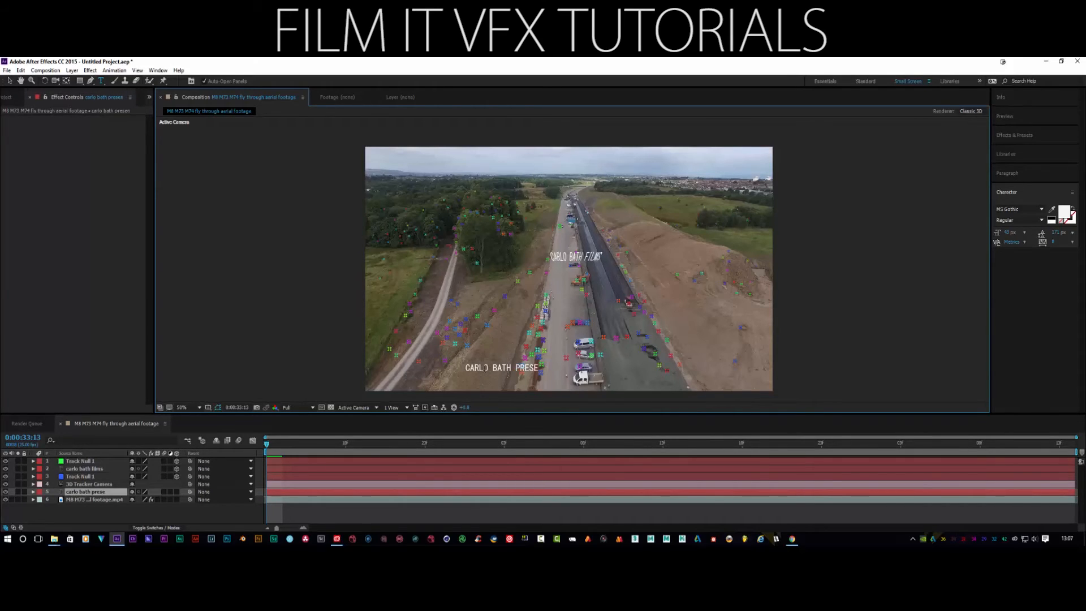
text(s)
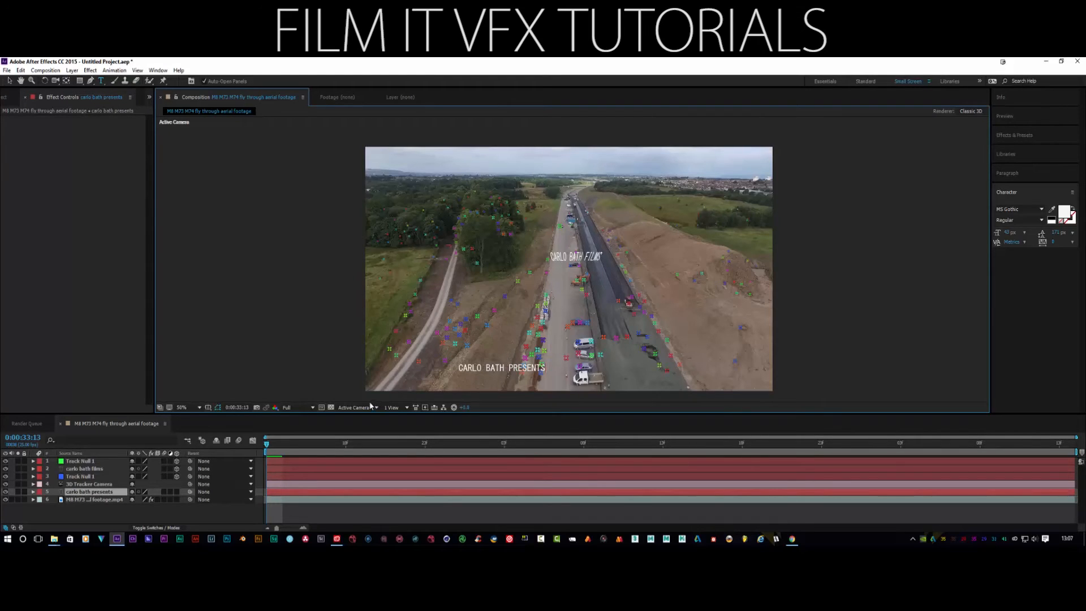
click(176, 492)
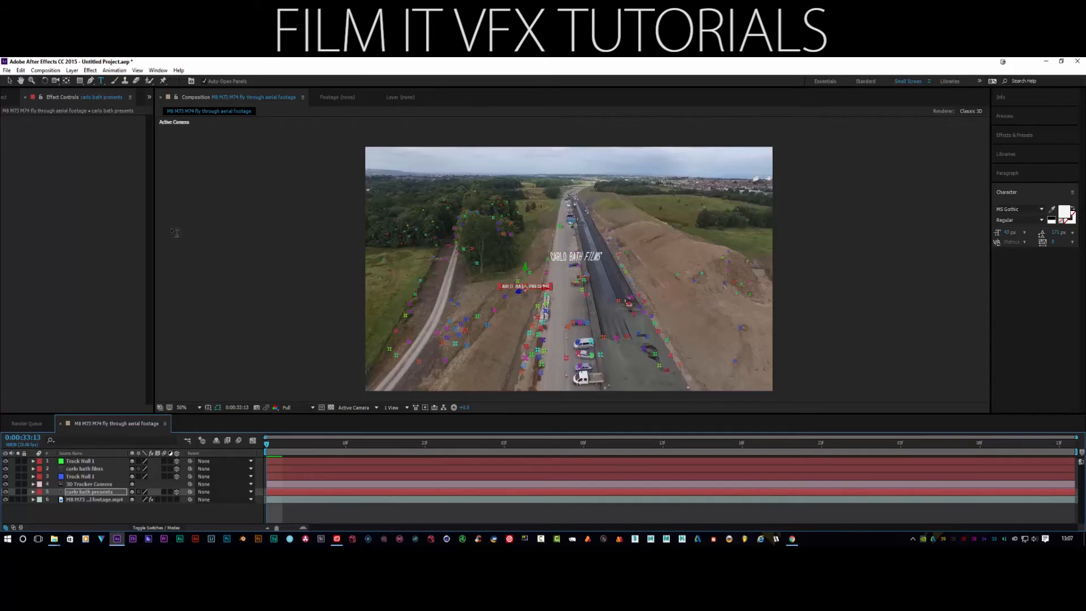
click(9, 81)
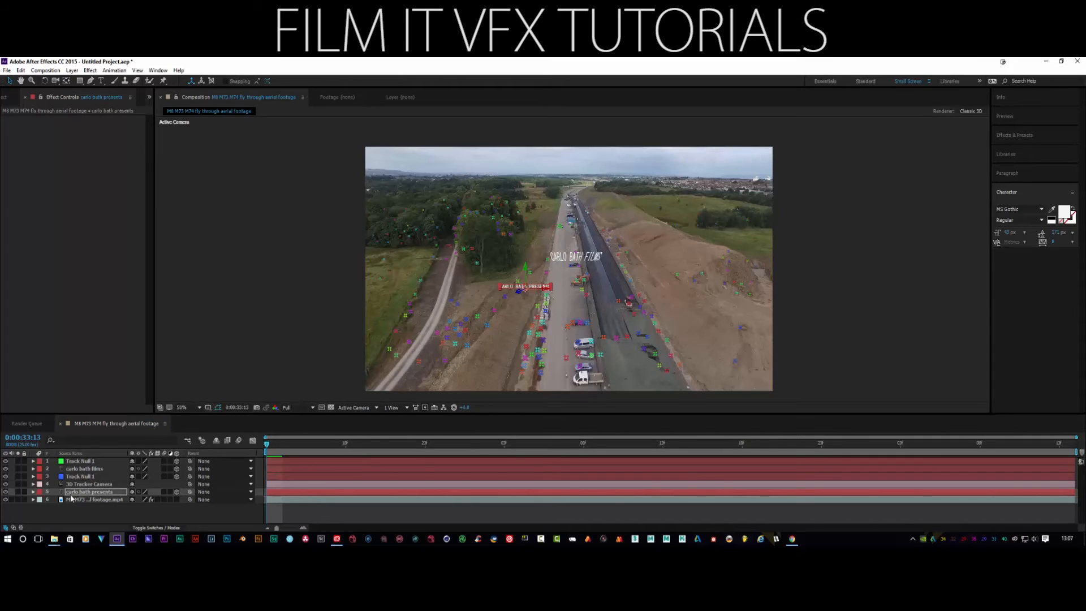
- Copy the new track null's position and paste it onto the position of the "presents" text layer
click(84, 461)
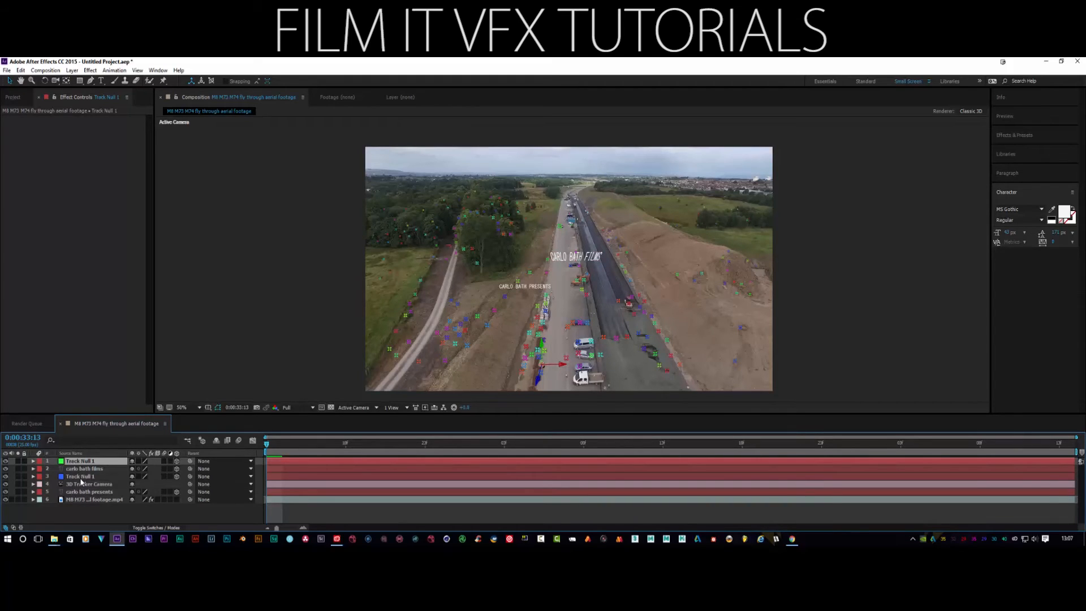
click(81, 479)
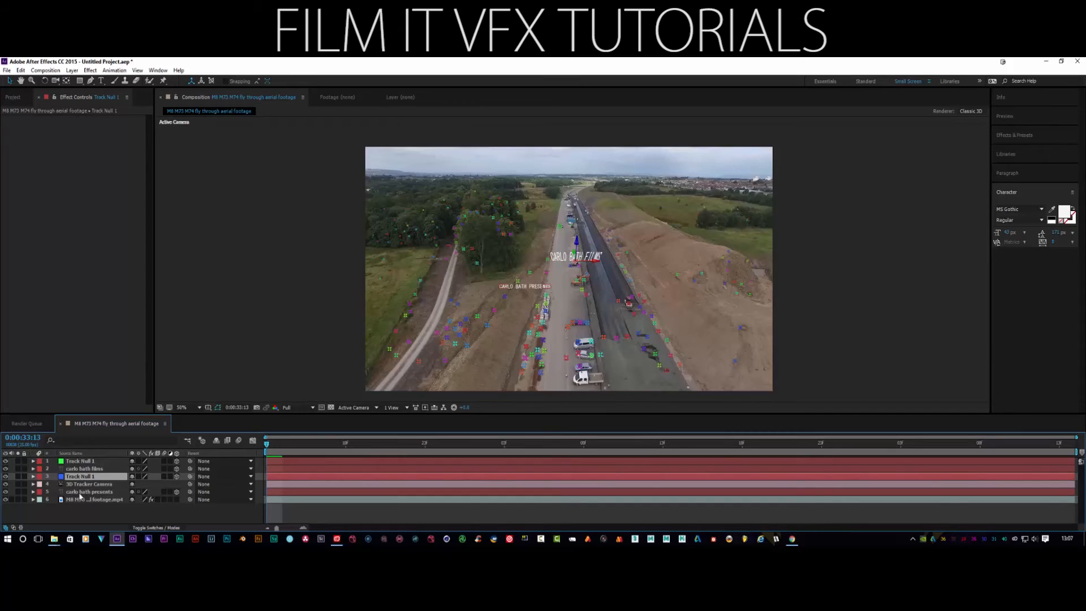
click(81, 494)
click(81, 461)
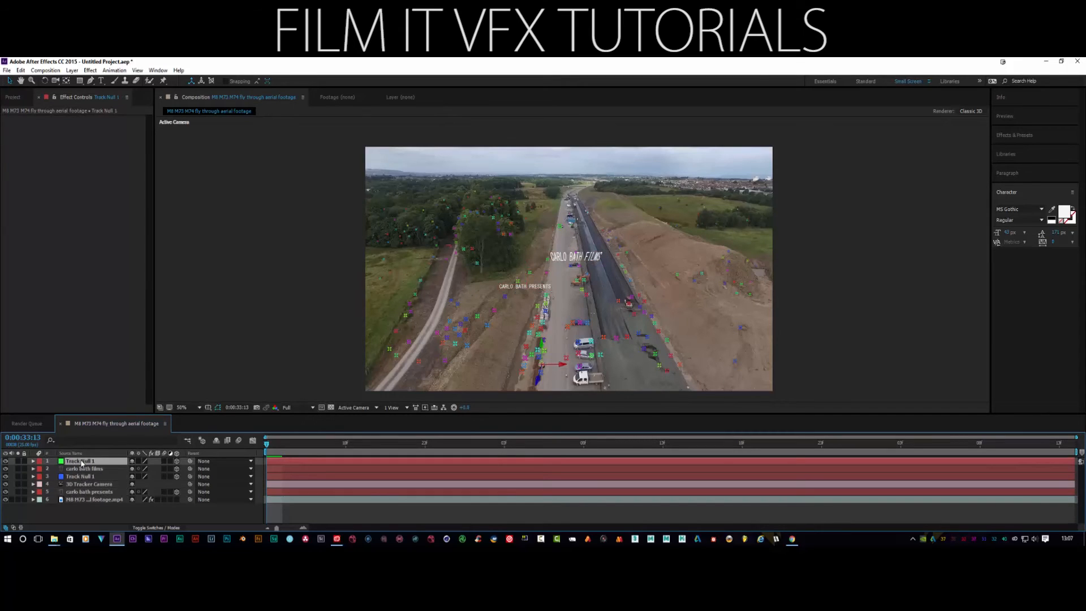
key(p)
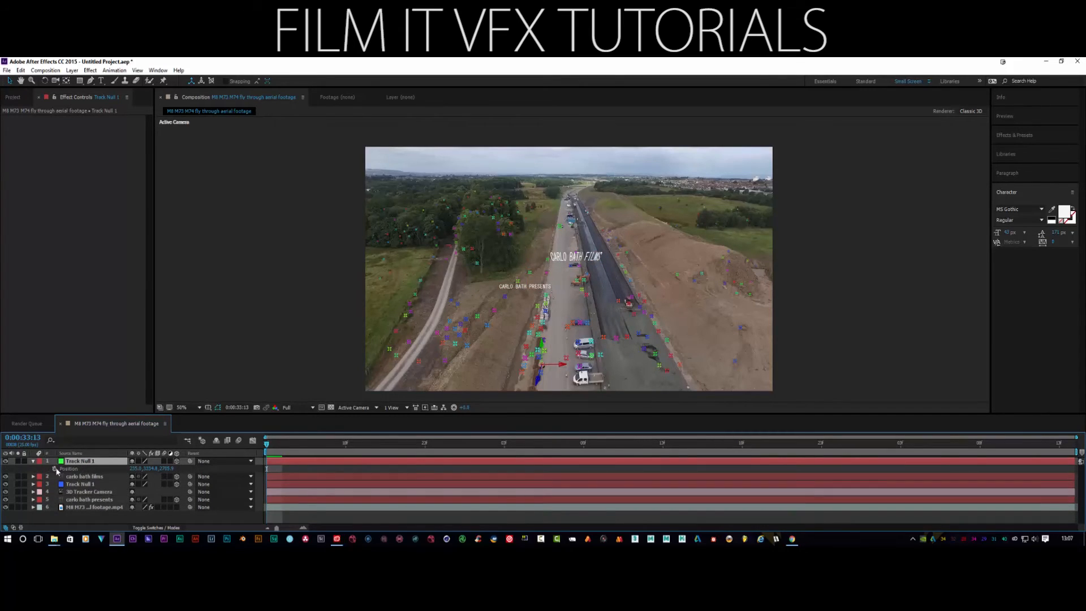
click(66, 469)
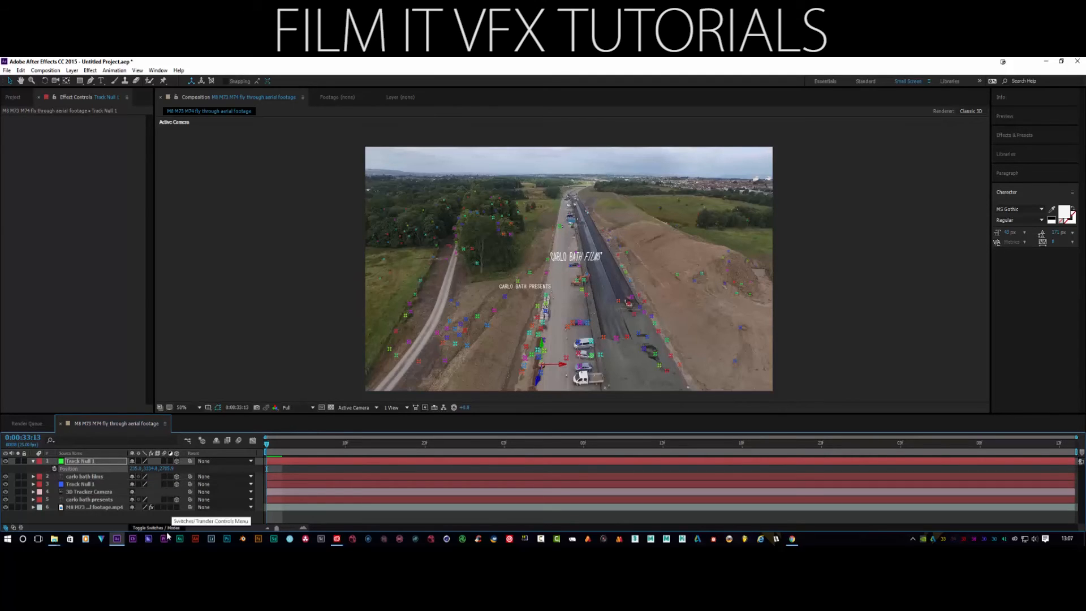
click(104, 500)
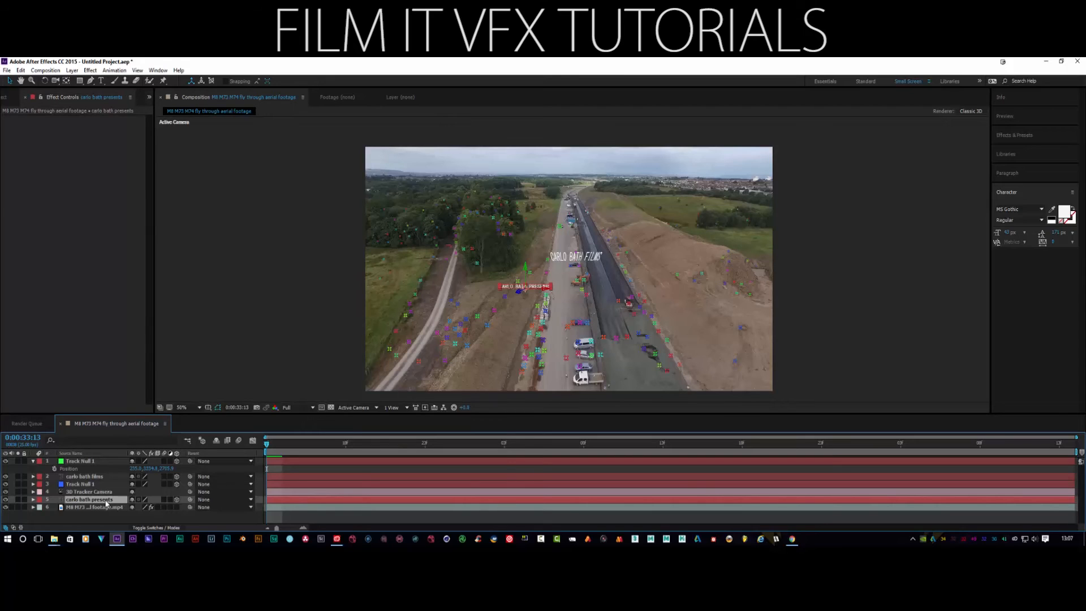
key(p)
click(72, 508)
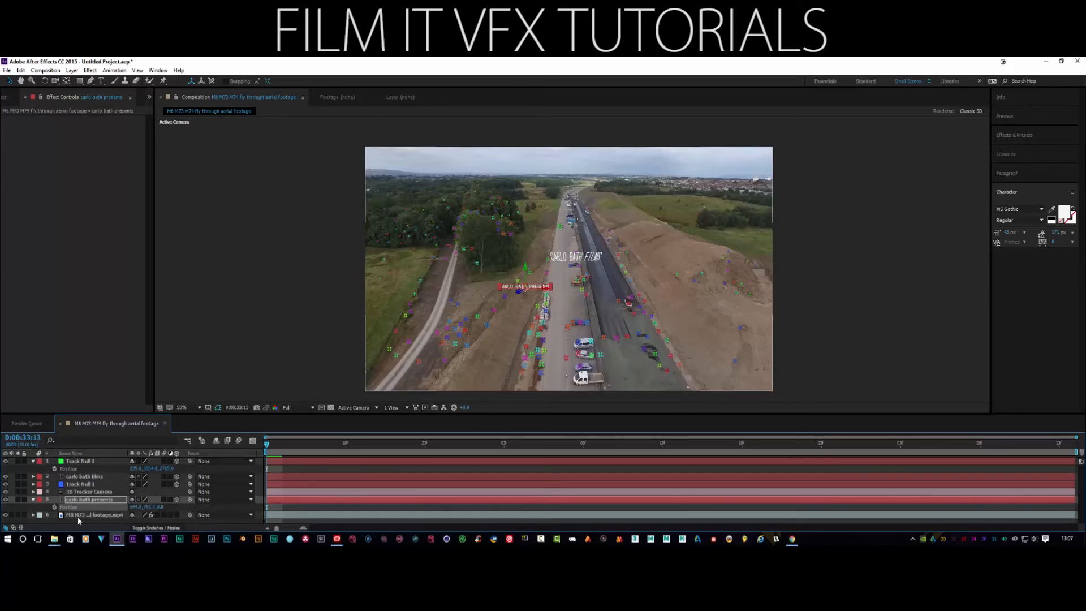
key(ctrl+v)
- Scale the "presents" title to 797% and tilt it about its horizontal axis to lie back towards the ground plane
key(s)
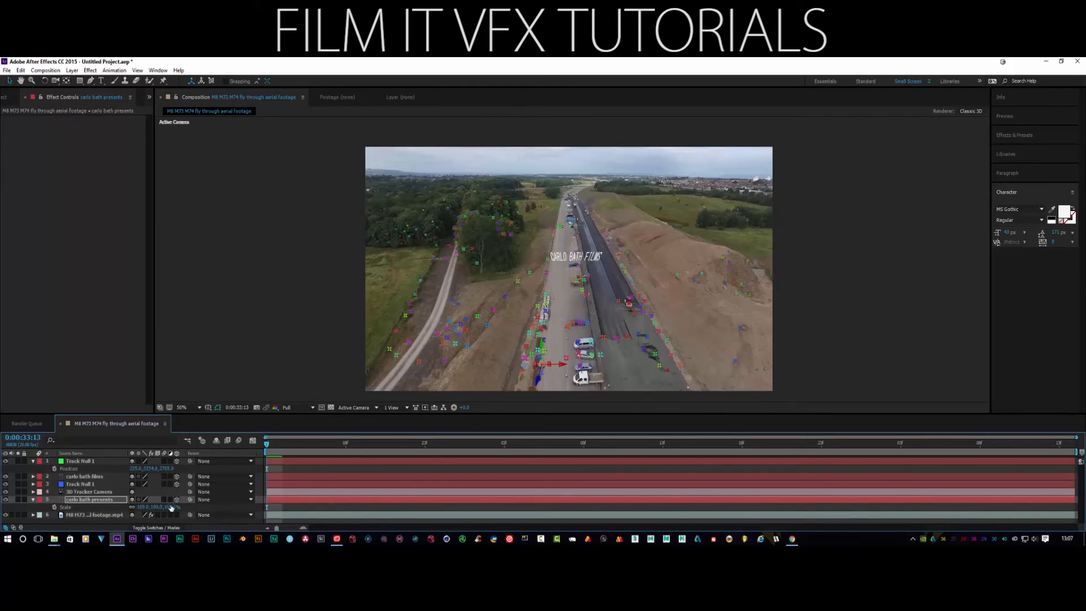
drag(170, 507, 436, 475)
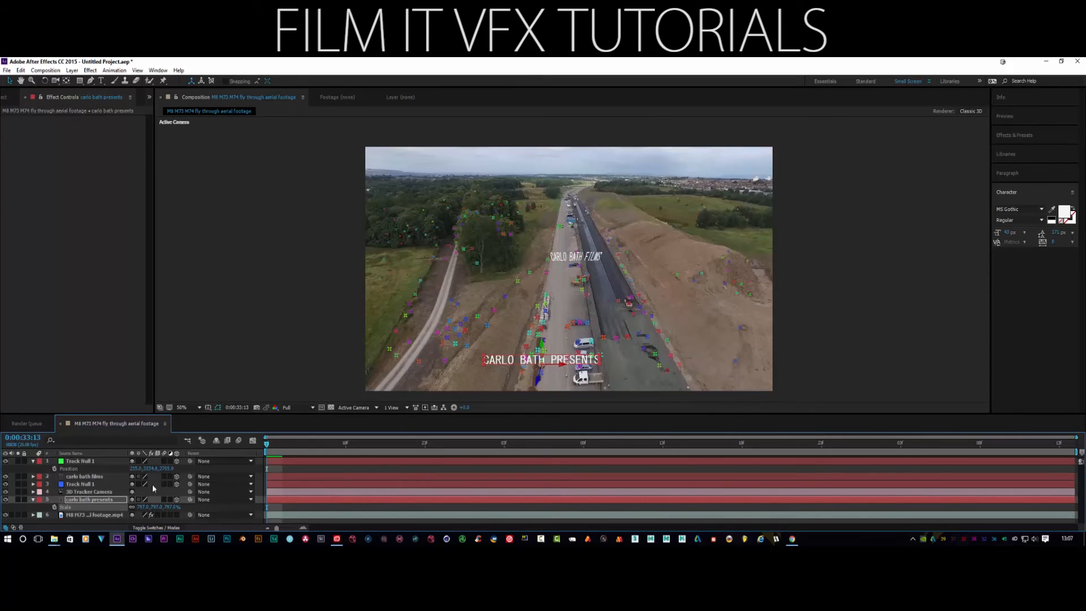
click(45, 80)
drag(541, 346, 551, 346)
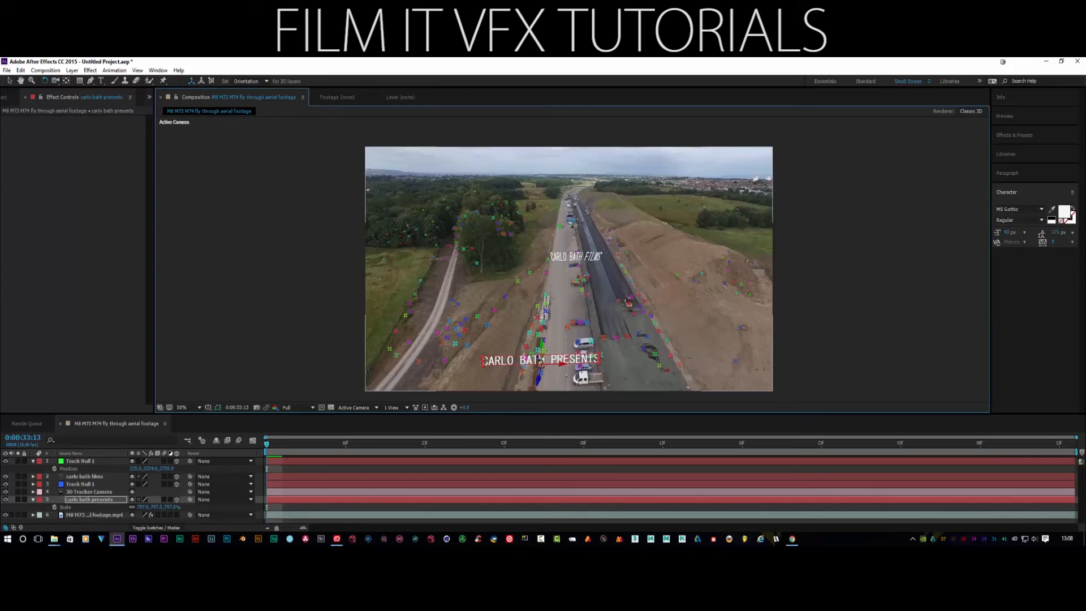
drag(538, 360, 538, 364)
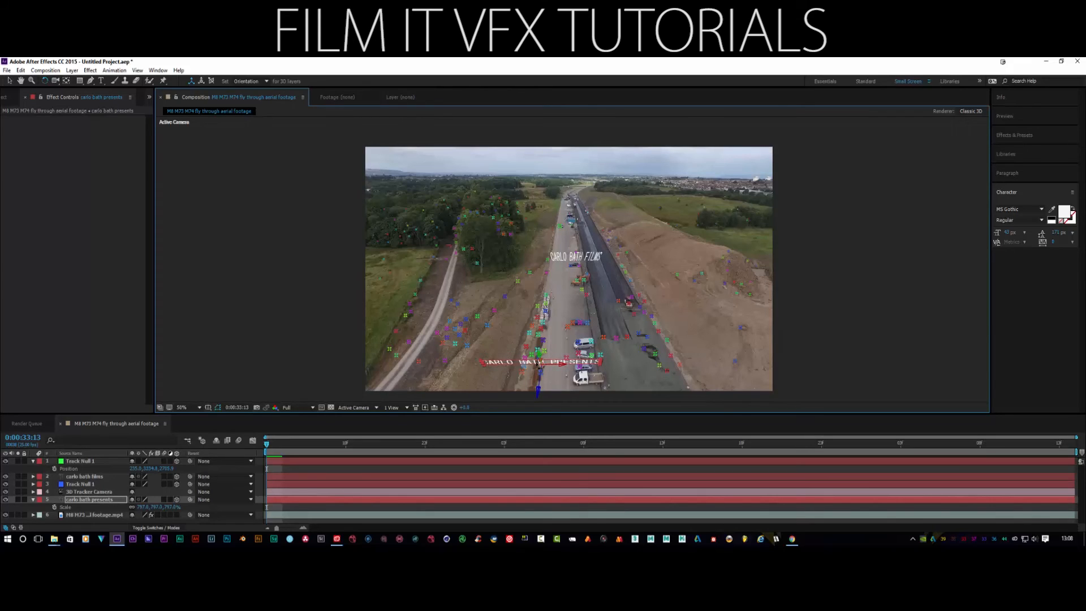
- Collapse the open layer properties, preview how both titles track with the footage, and return to 0:00:33:14
click(34, 500)
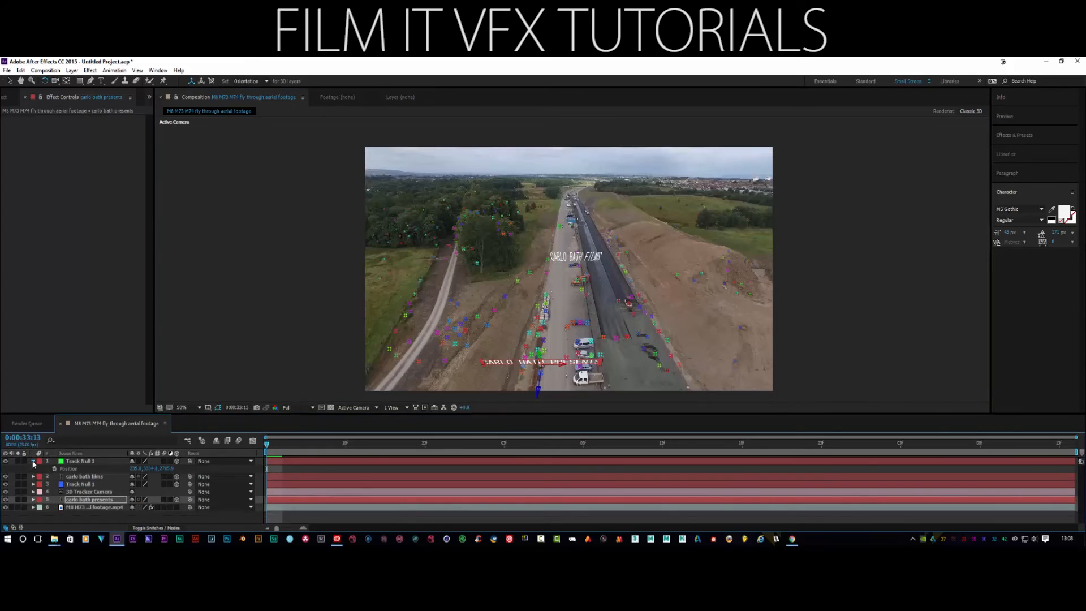
click(33, 462)
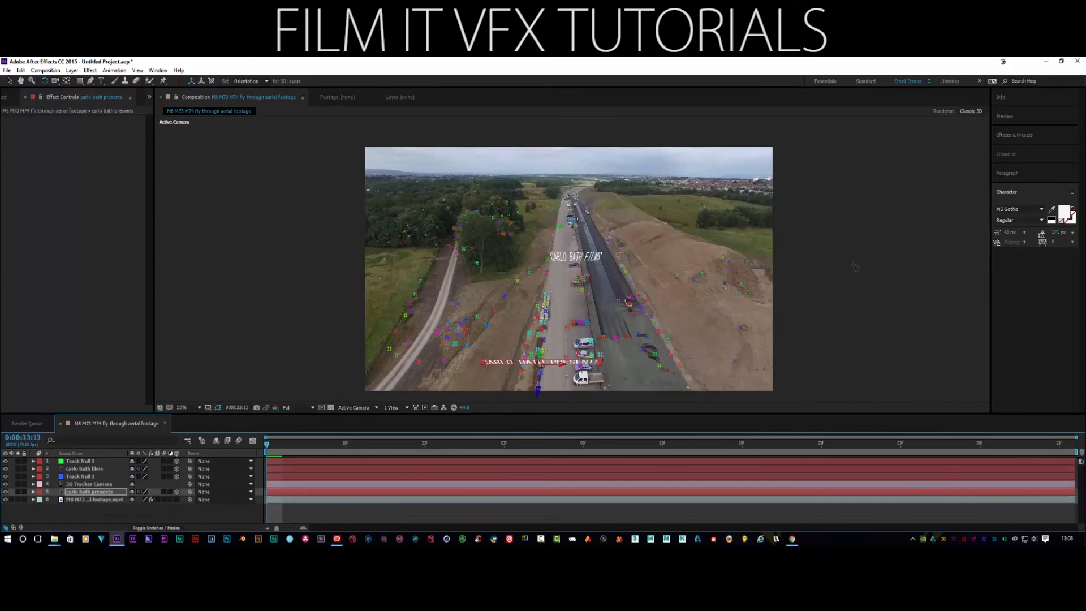
click(1018, 115)
click(1034, 132)
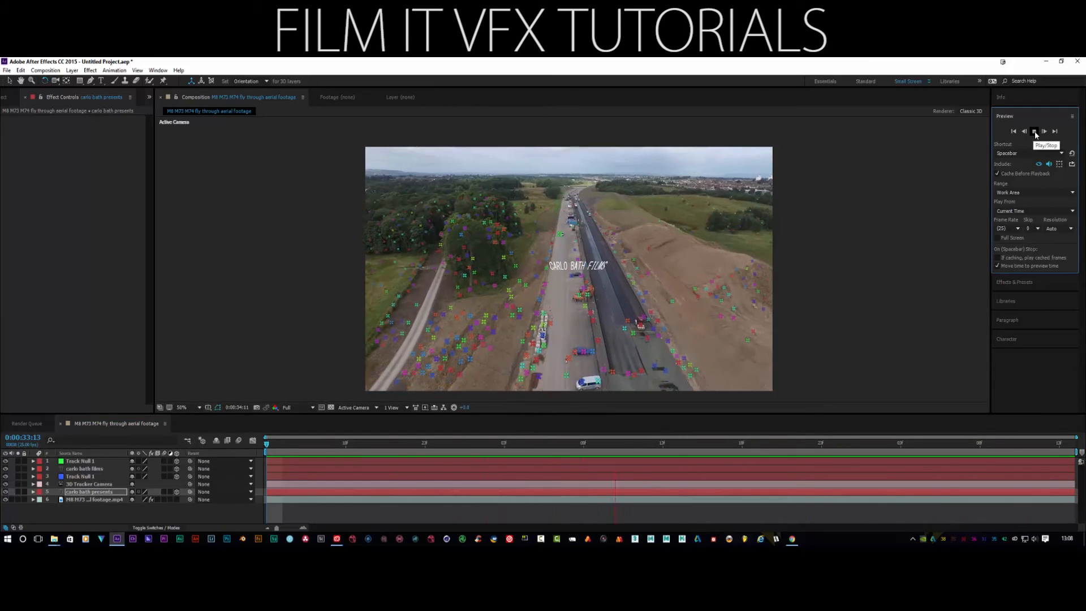
click(1036, 135)
click(281, 445)
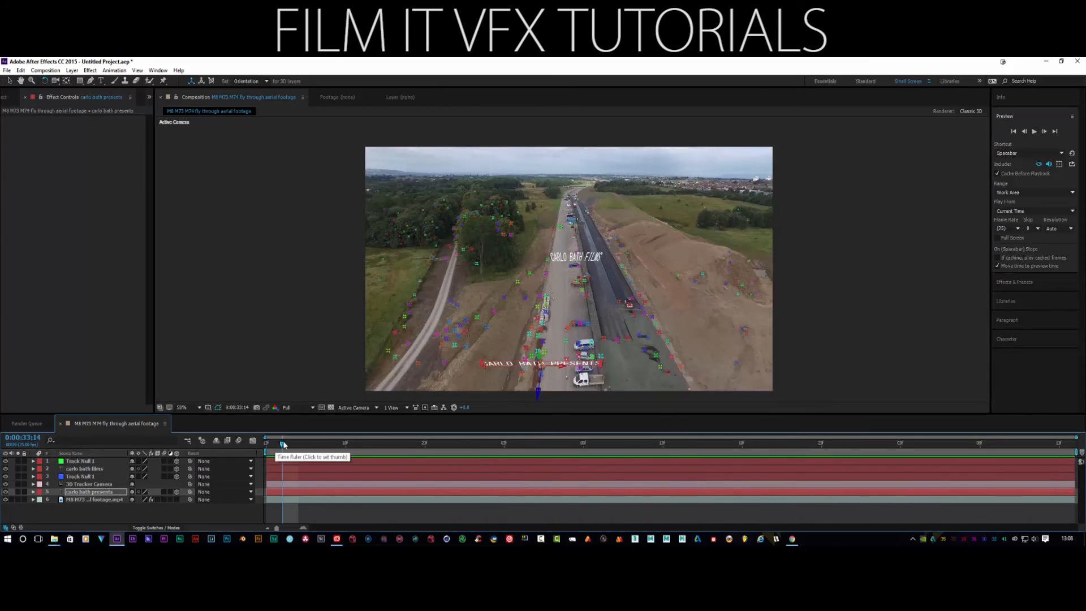
- Move the "presents" title farther away along the road and raise it slightly
click(9, 81)
drag(540, 396, 559, 257)
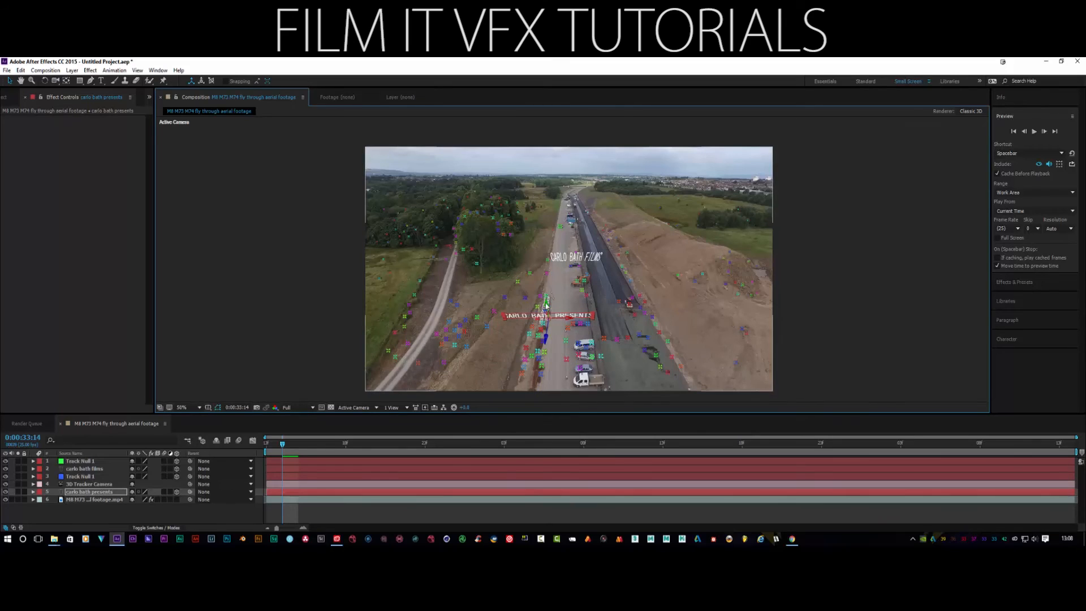
drag(547, 303, 579, 134)
- Raise the "films" title above the road and scrub to 0:00:35:13 and back to the start to check it
click(575, 258)
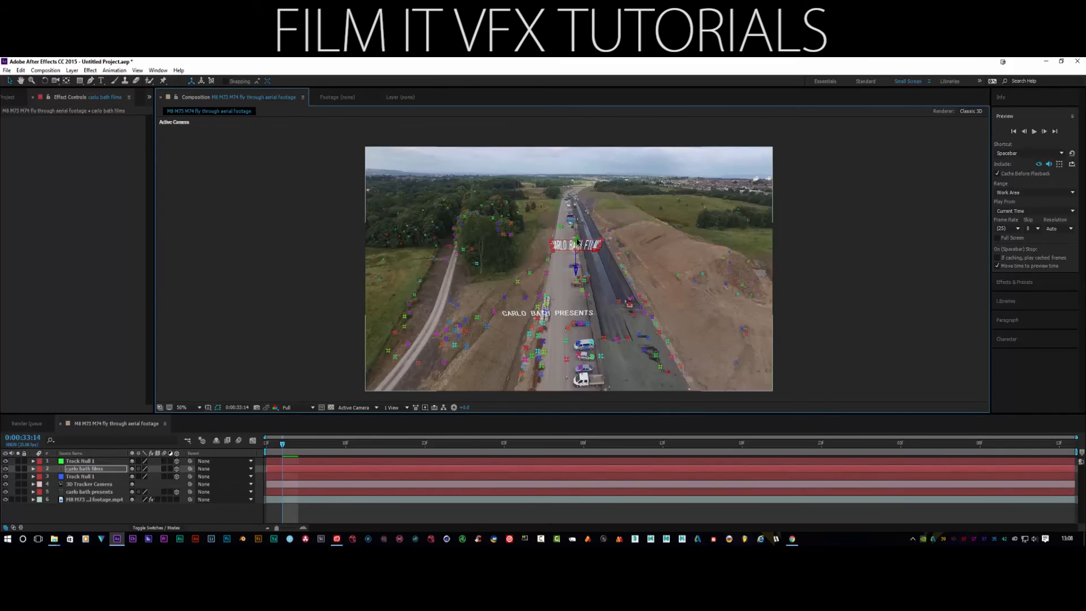
drag(577, 242, 588, 150)
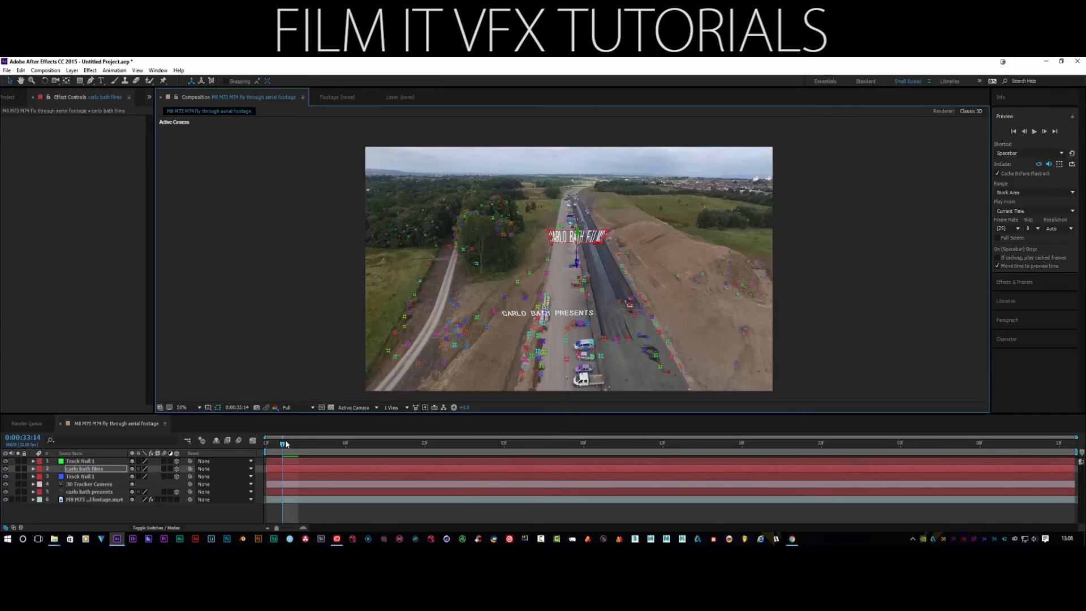
drag(281, 445, 1060, 473)
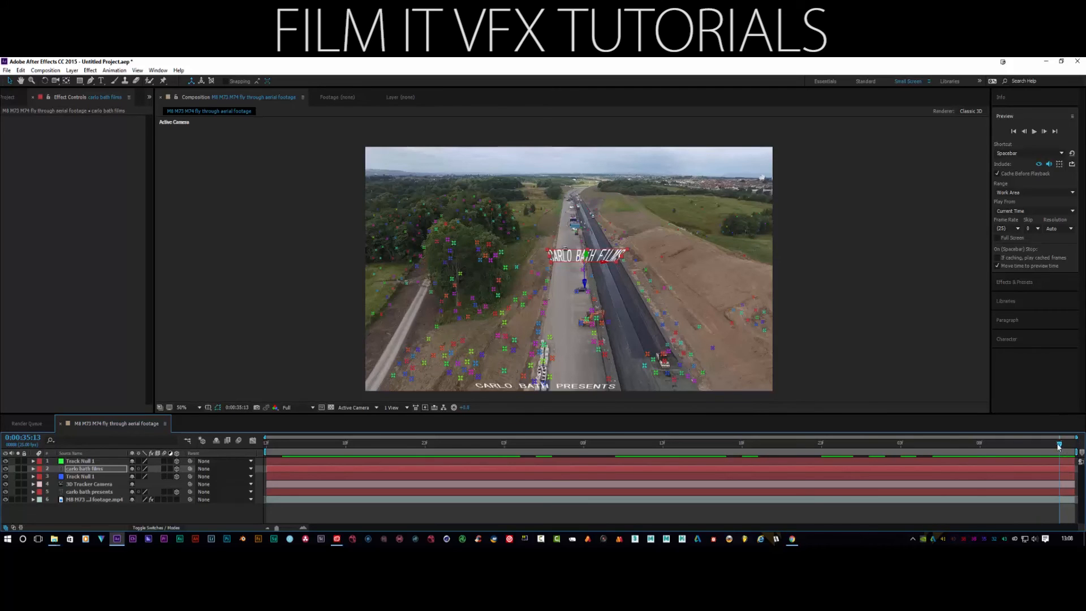
drag(1057, 442, 178, 428)
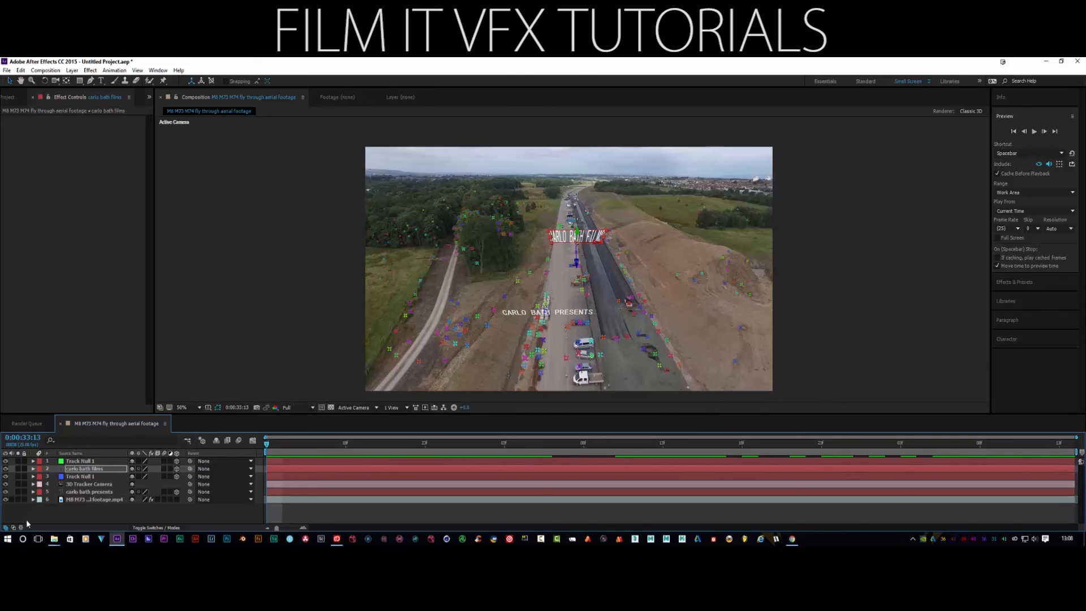
- Raise the "presents" title vertically off the road surface at the start of the clip
click(87, 492)
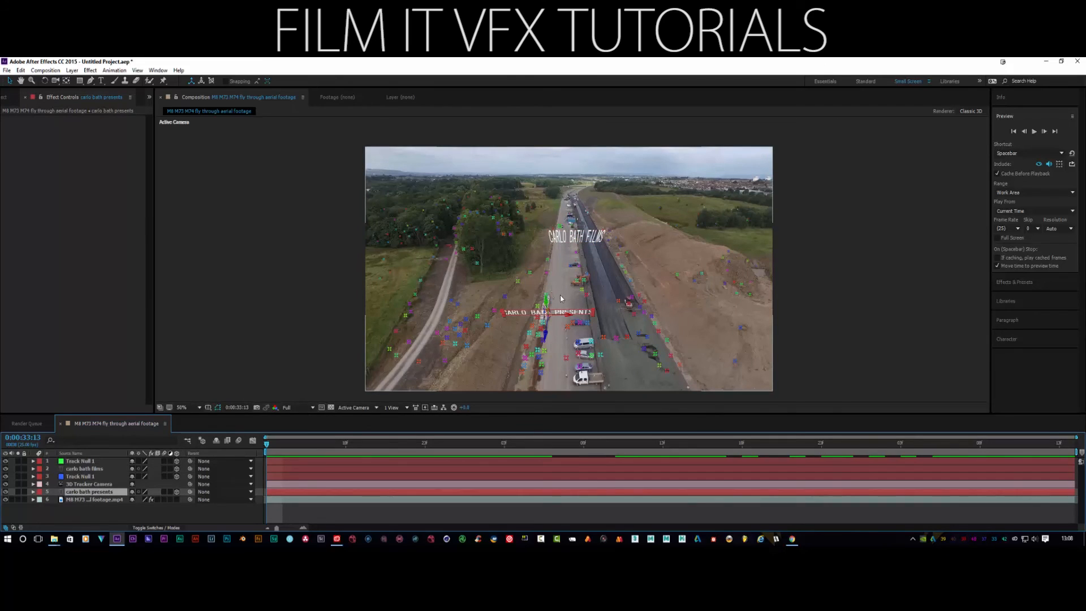
drag(546, 301, 477, 60)
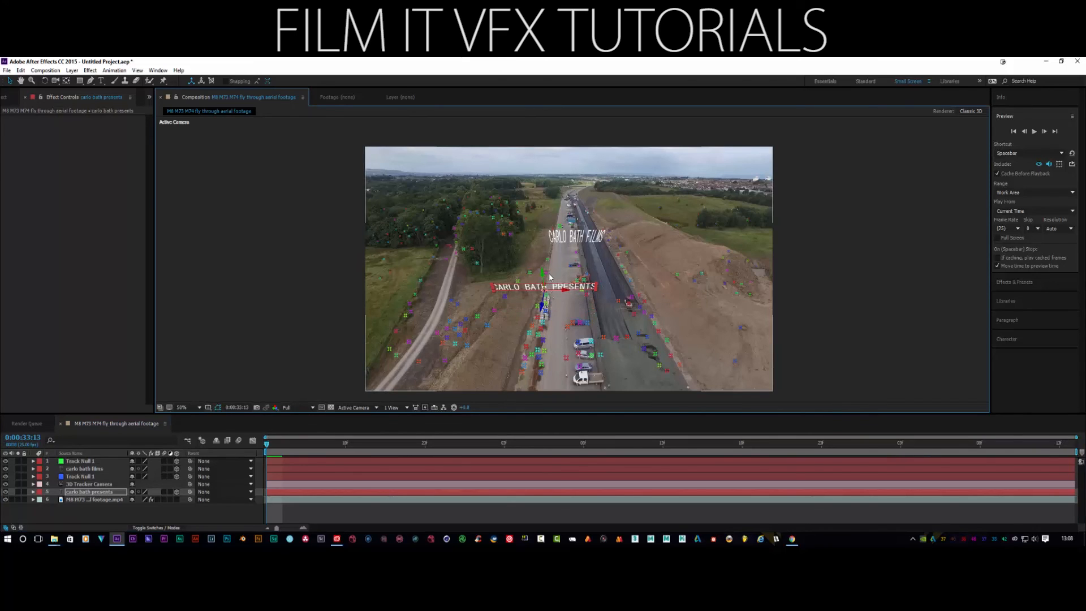
drag(541, 275, 536, 204)
key(ctrl+z)
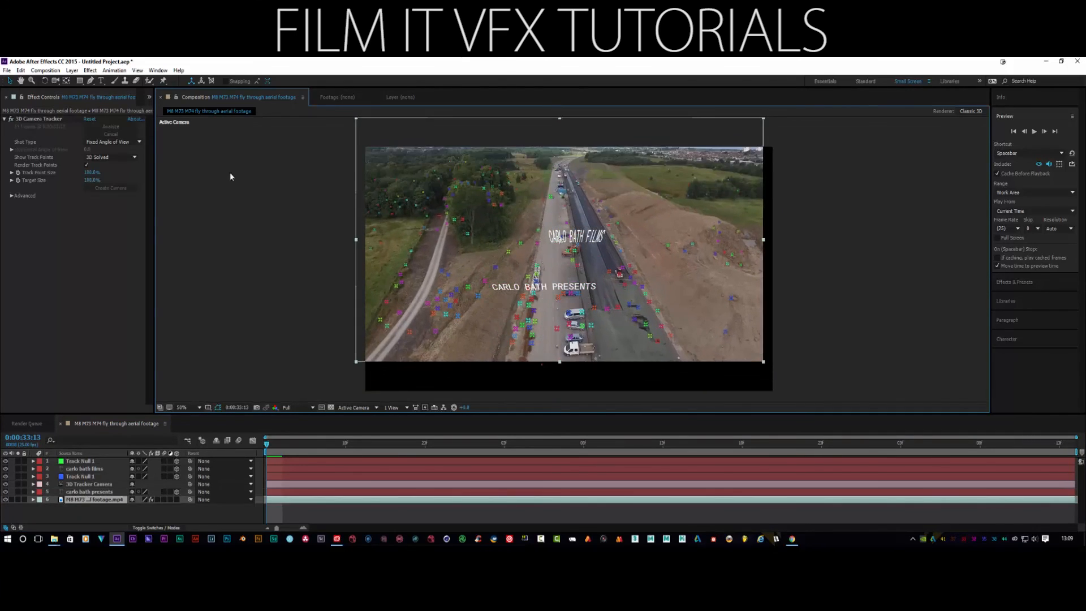
click(21, 70)
click(34, 84)
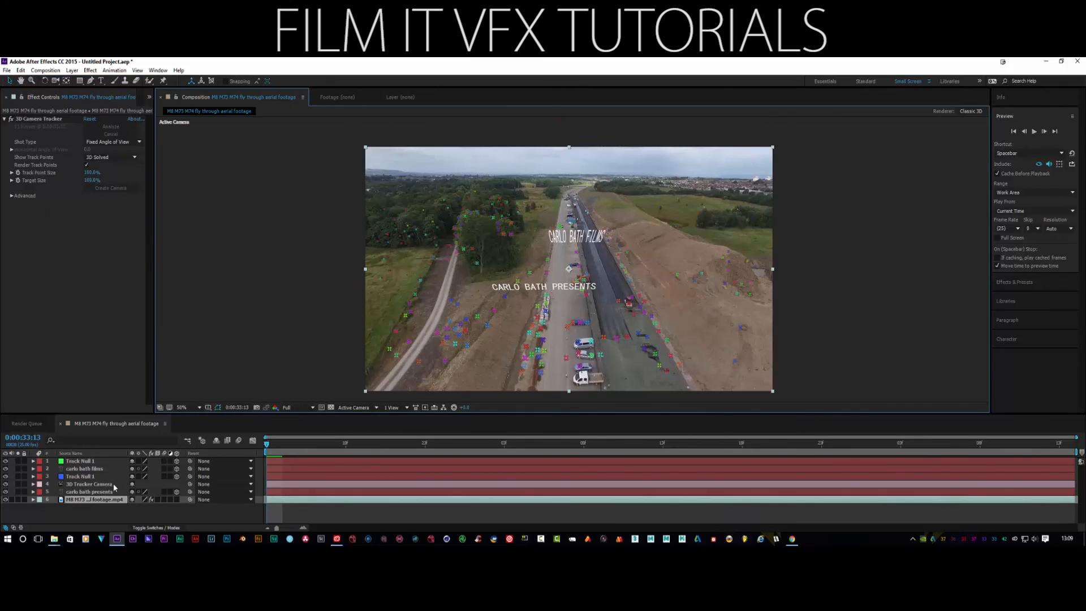
- Raise the "presents" title further until it floats at treetop height just above the "films" title, and scrub the timeline to check it
click(108, 493)
drag(543, 279, 534, 249)
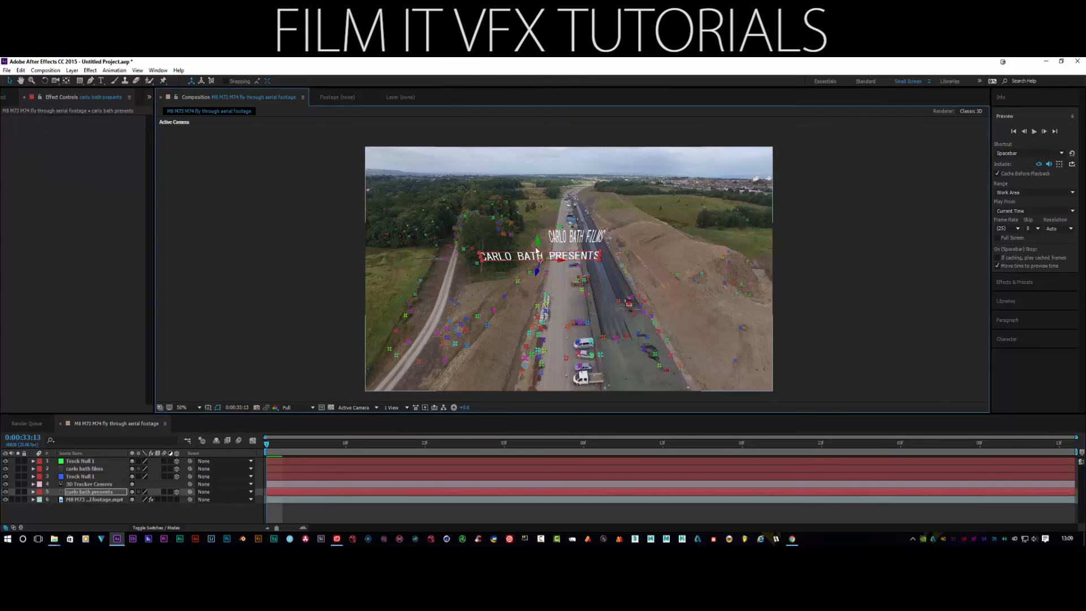
drag(540, 243, 534, 208)
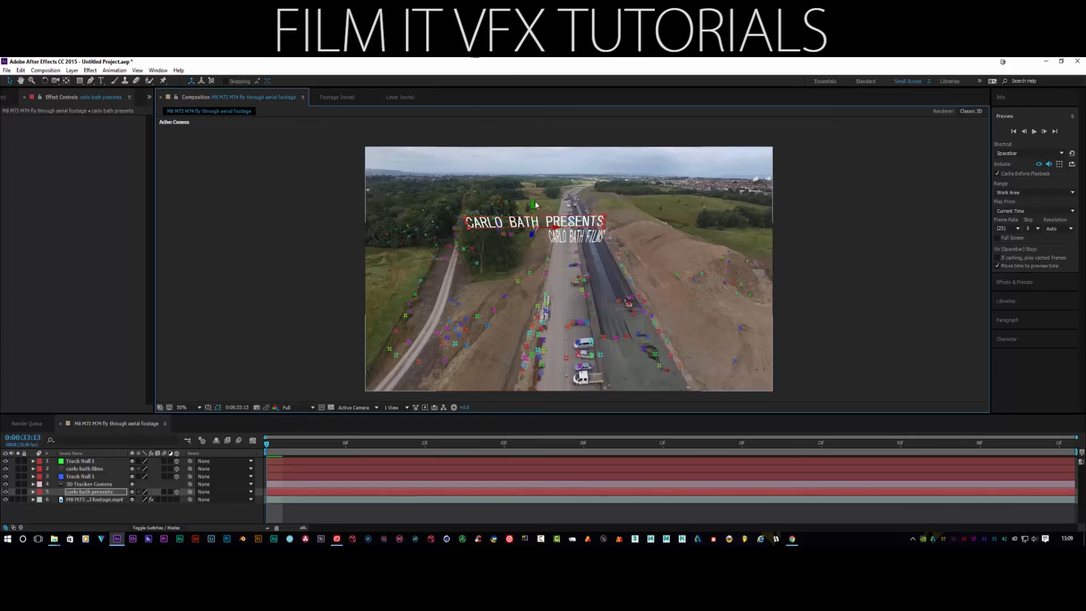
drag(534, 207, 317, 445)
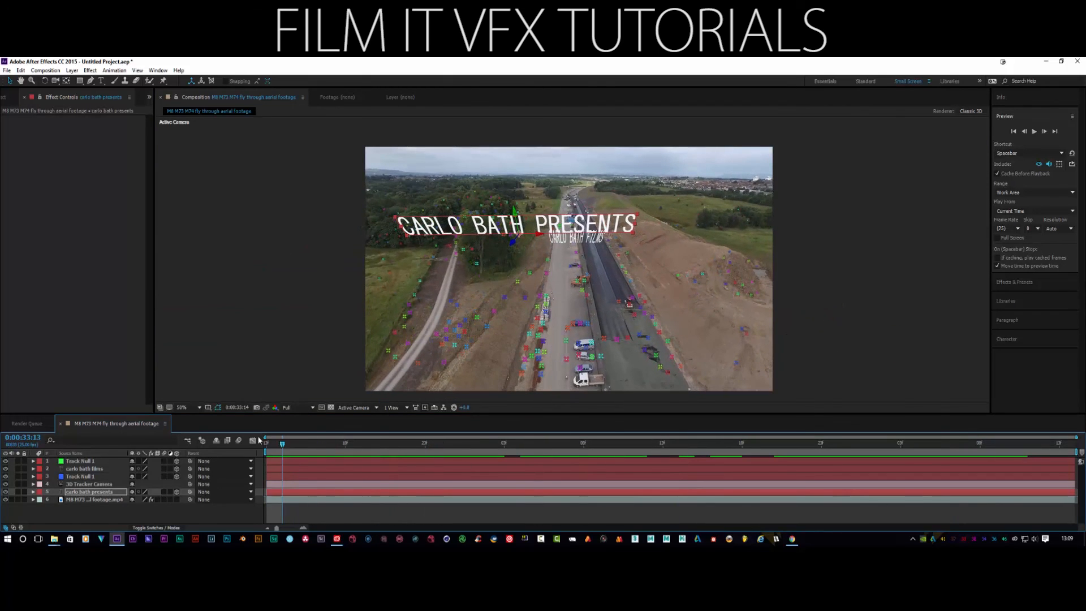